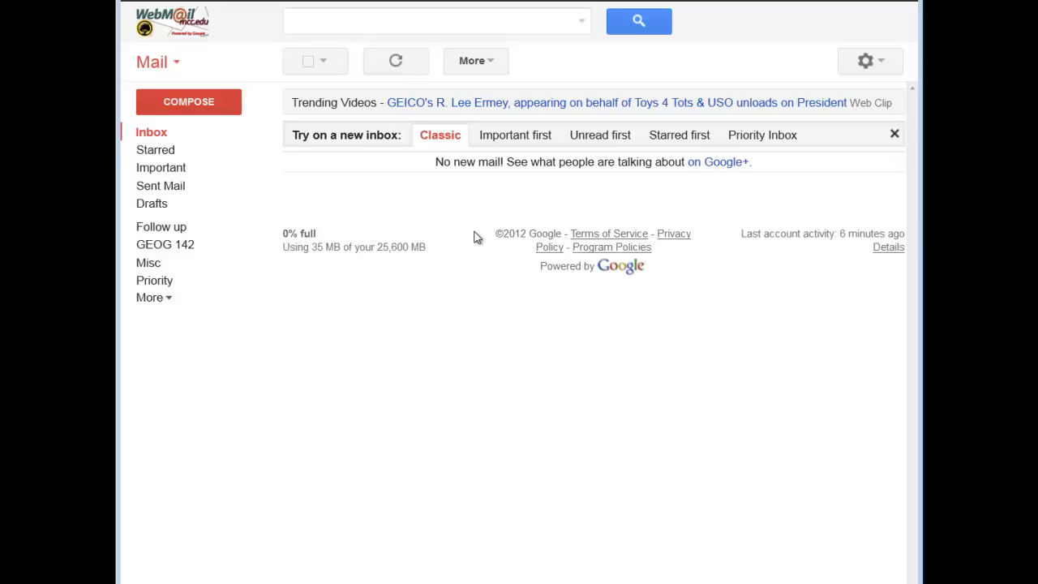
Address a new message to the suggested recipient with the subject 'My first email'
left_click(182, 107)
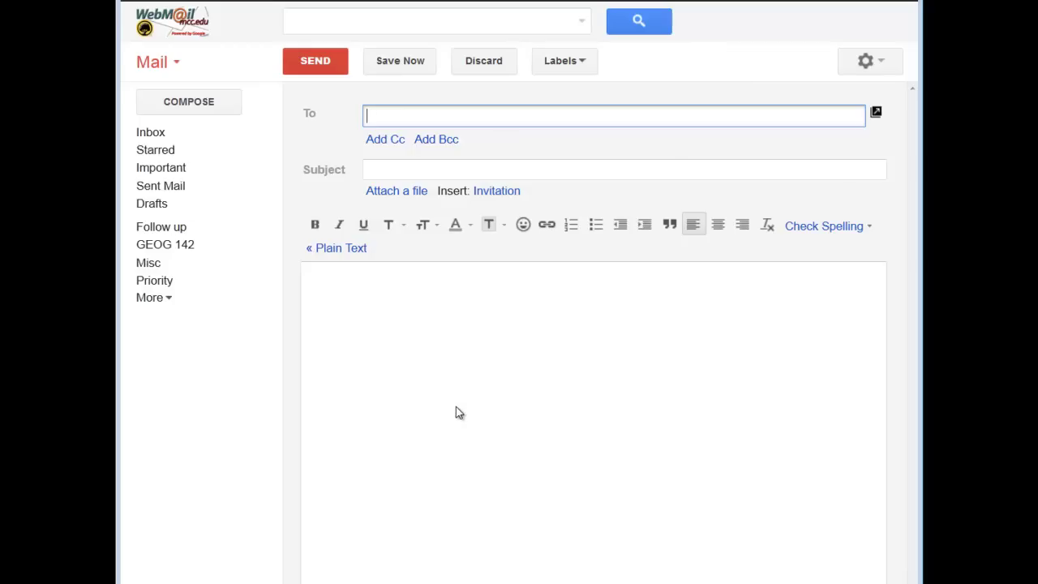
key("Return")
key("Tab")
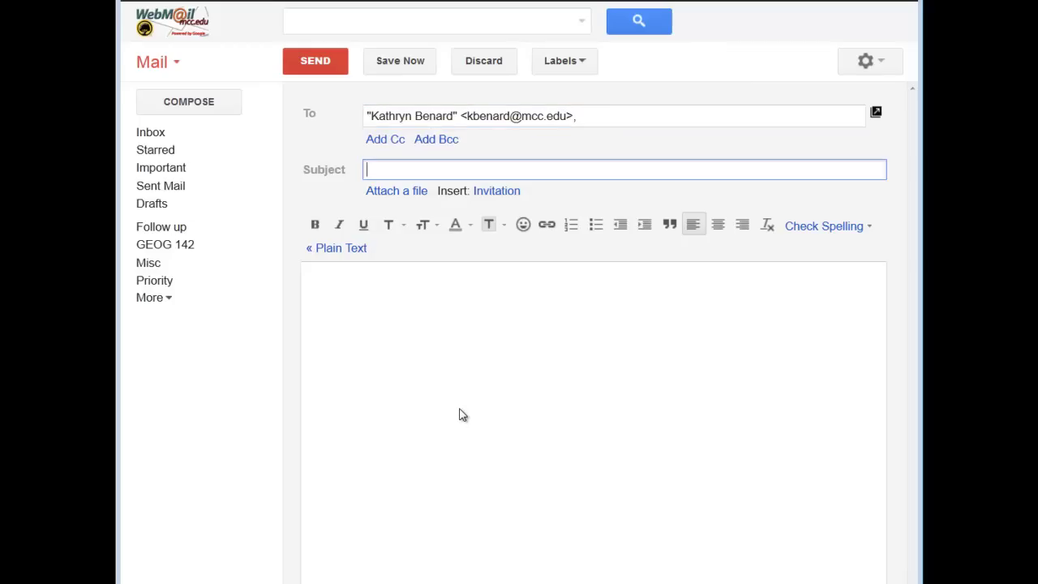
type("My first email")
Write a short 'Hello,' note in the body and send the message
left_click(436, 392)
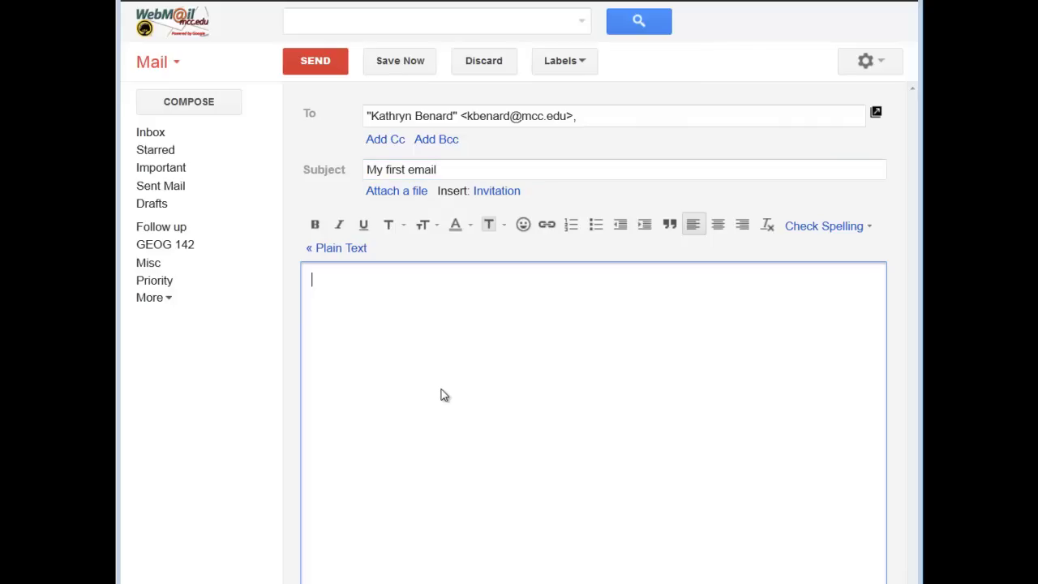
type("Hello,")
key("Return")
key("Return")
type("this i")
key("shift+Home")
type("Thjis is my first")
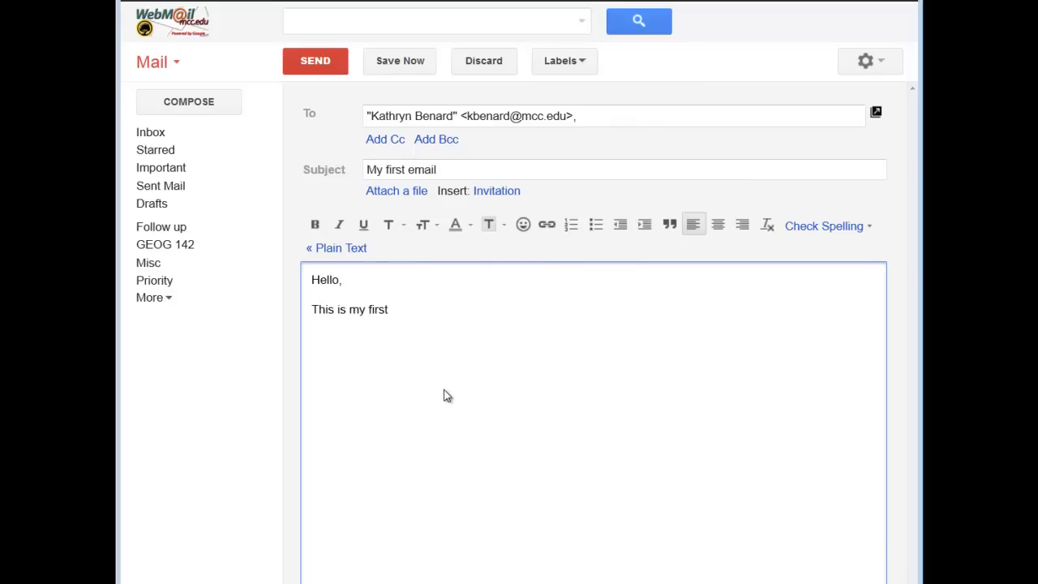
type(" emaiThanks")
left_click(320, 65)
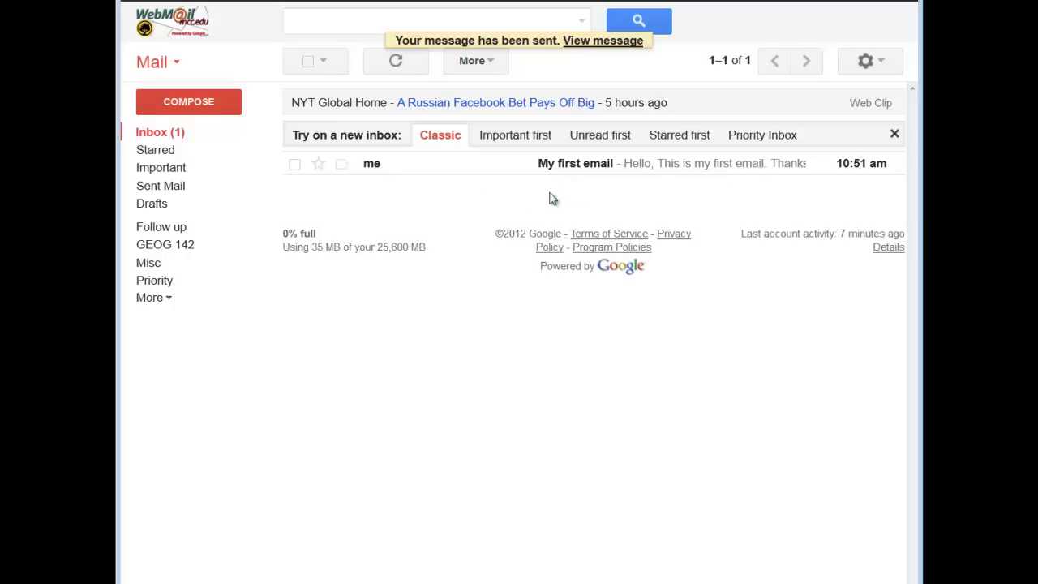
Open 'My first email' and reply 'That is great! I am glad to see you are now using email'
left_click(554, 163)
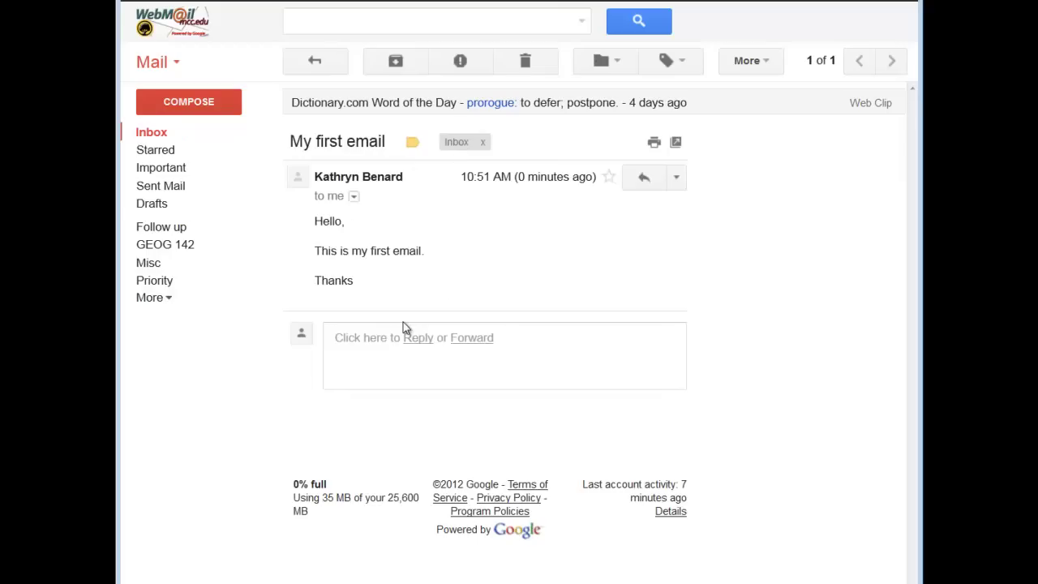
left_click(392, 380)
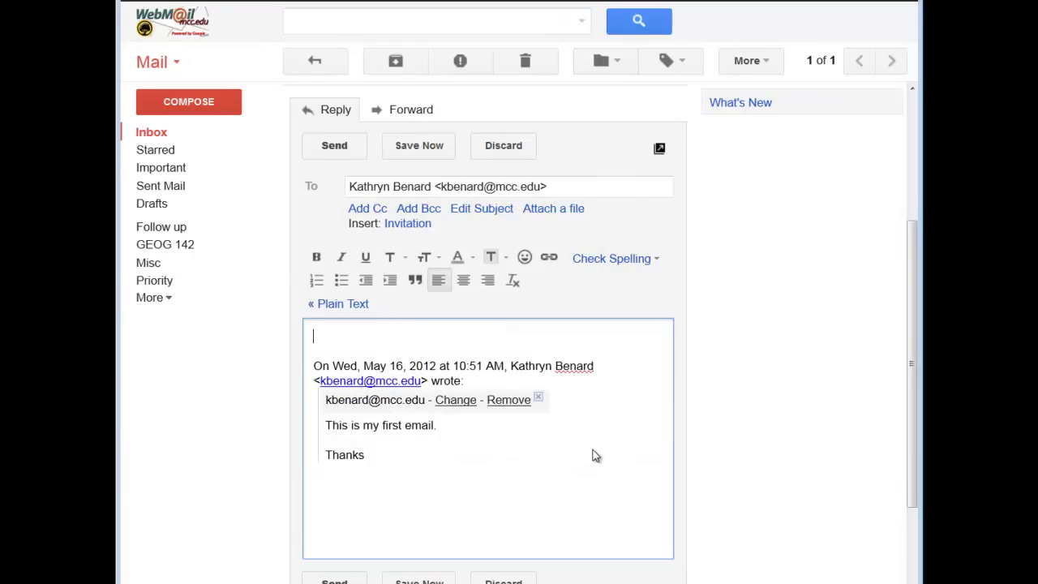
type("That is great!")
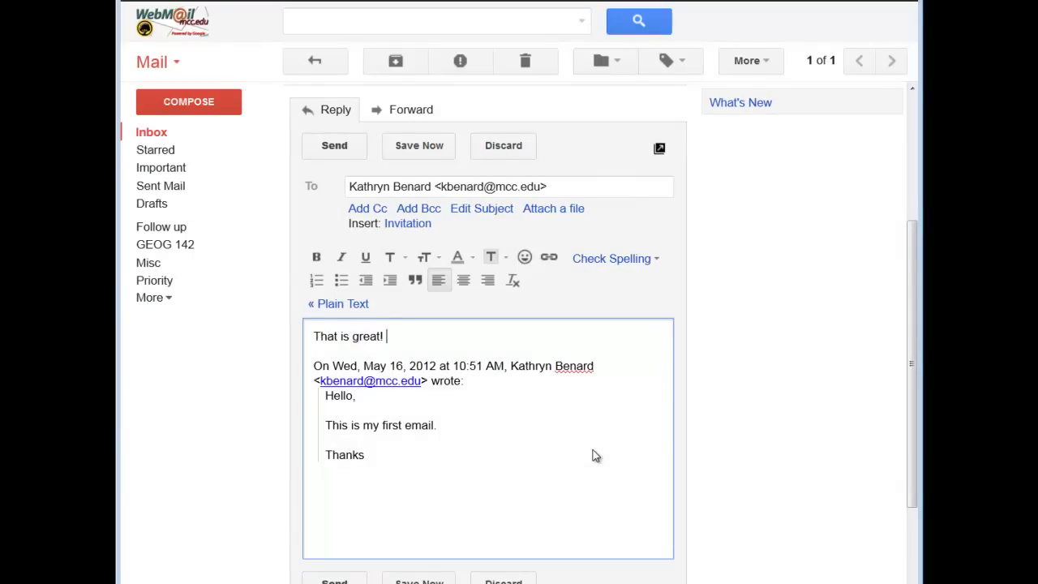
type("  I am glad to see you are now usi")
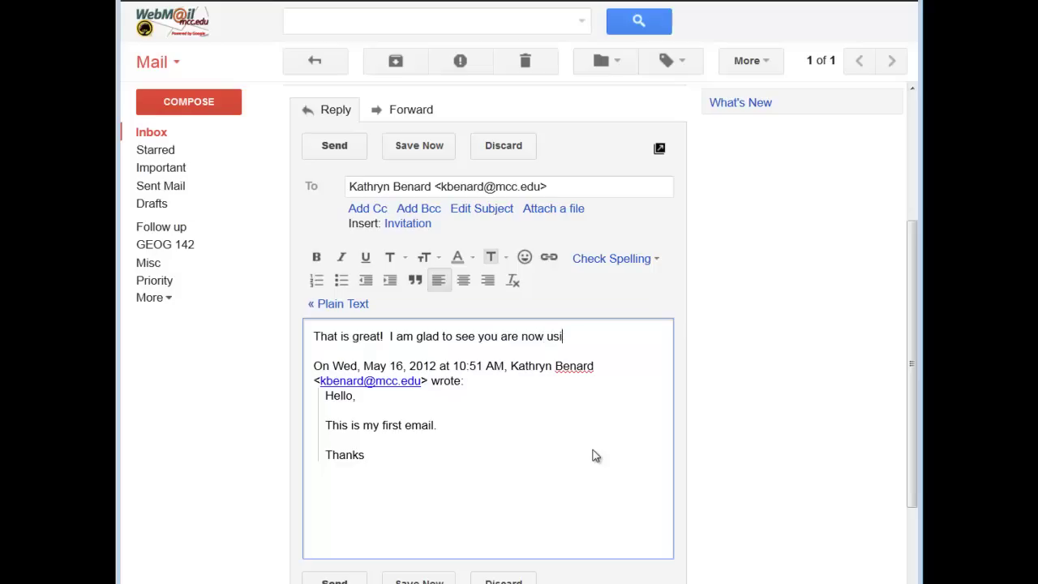
type("ng email!")
left_click(332, 148)
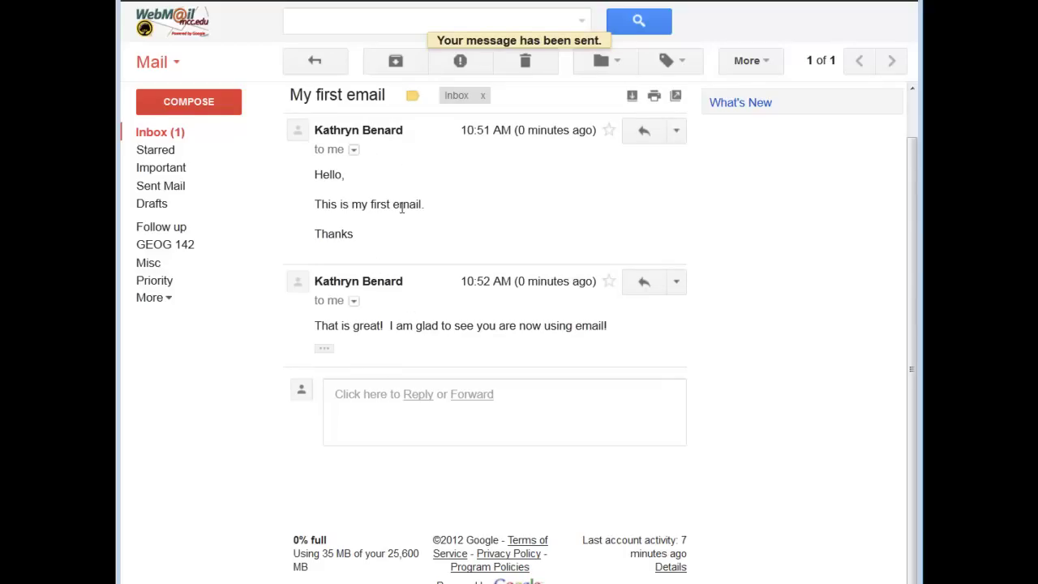
left_click(315, 56)
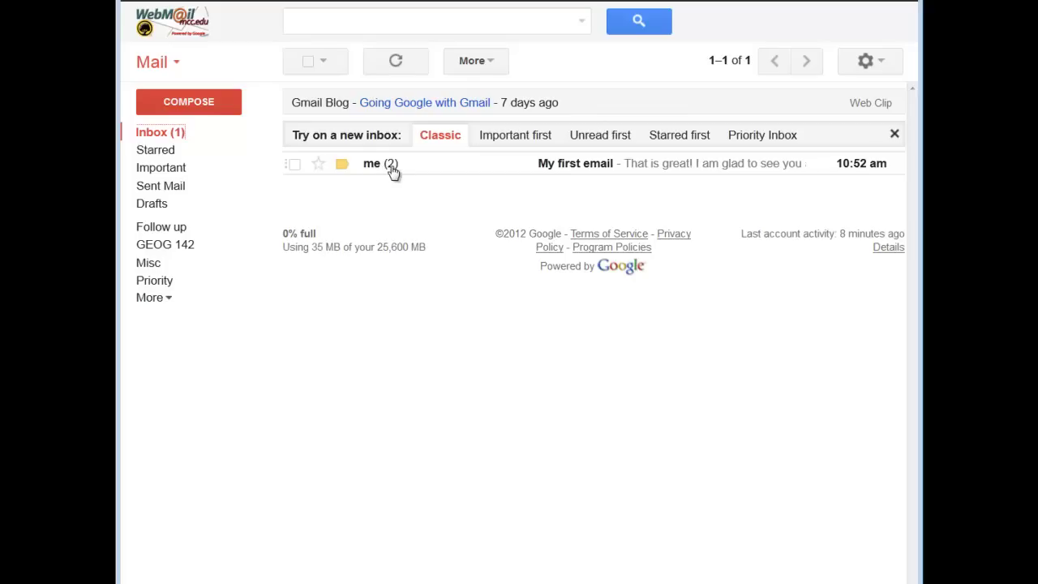
left_click(569, 172)
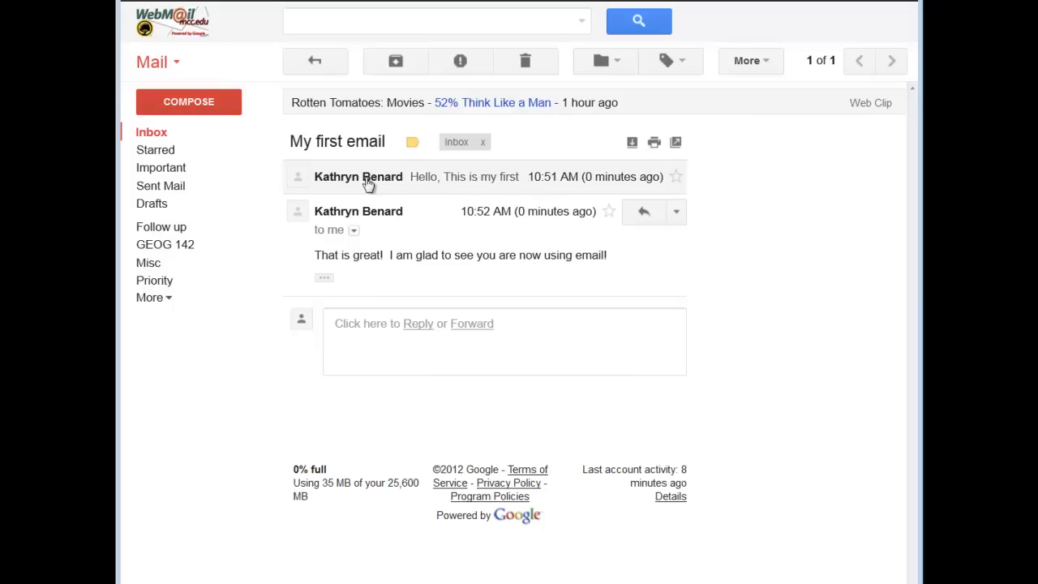
left_click(435, 182)
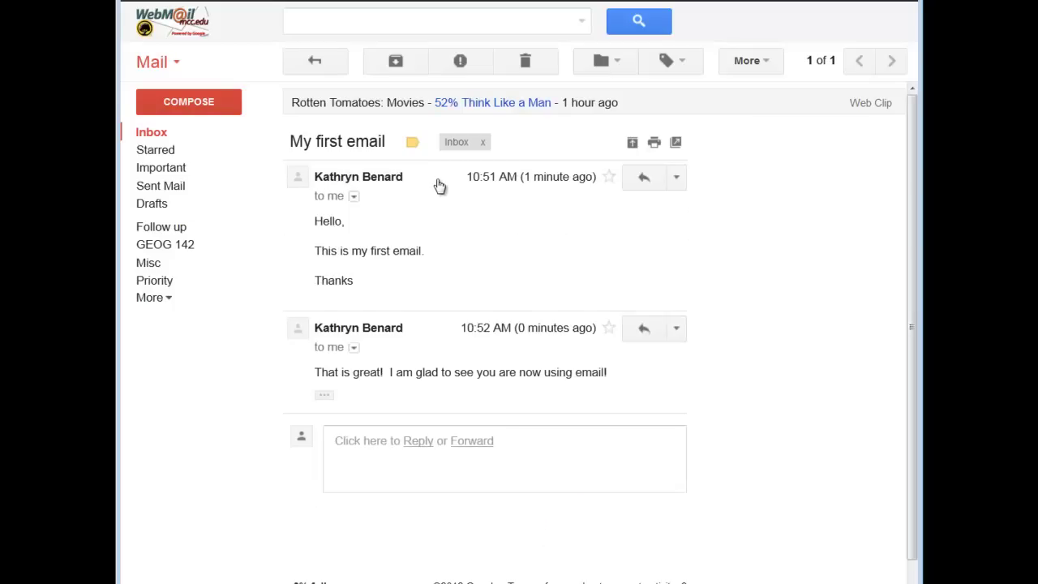
left_click(436, 182)
left_click(436, 183)
left_click(438, 183)
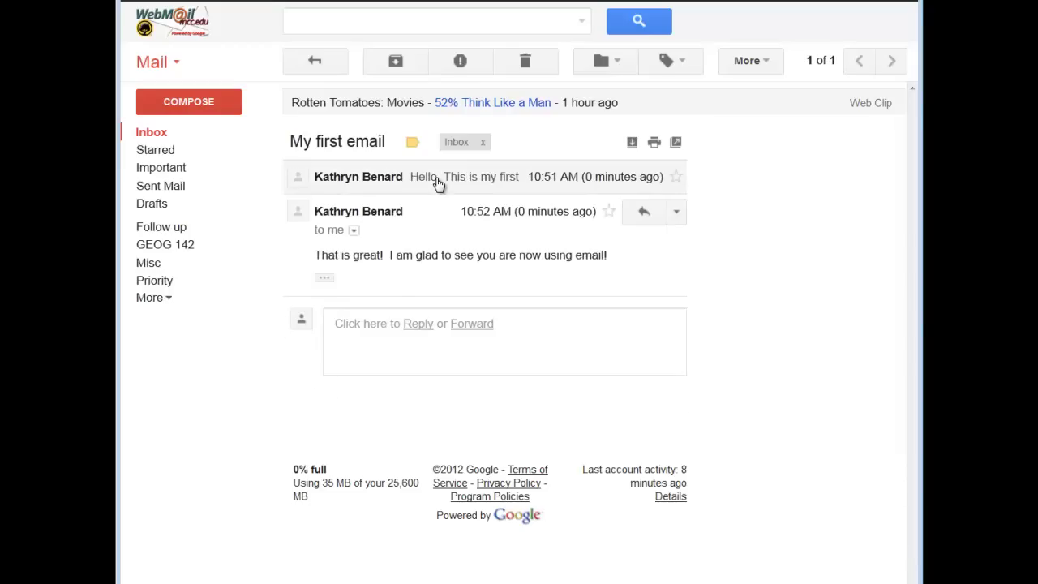
left_click(438, 183)
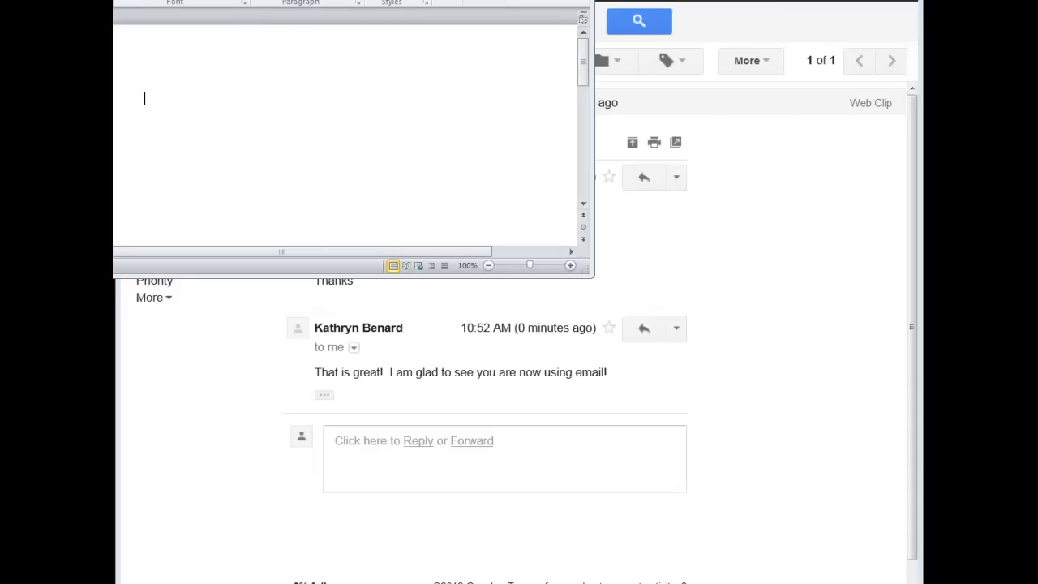
Maximize Word and type 'This is a file about me!' and 'Things I like:' on separate lines
mouse_move(452, 0)
left_mouse_down()
mouse_move(642, 8)
mouse_move(468, 10)
left_mouse_up()
left_click_drag(656, 366, 926, 581)
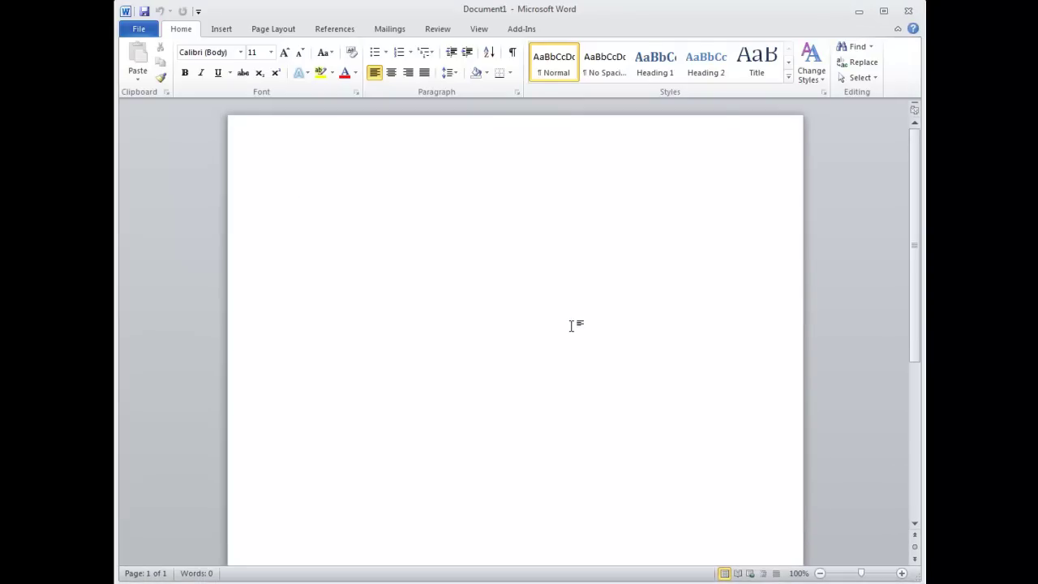
type("This is a fil")
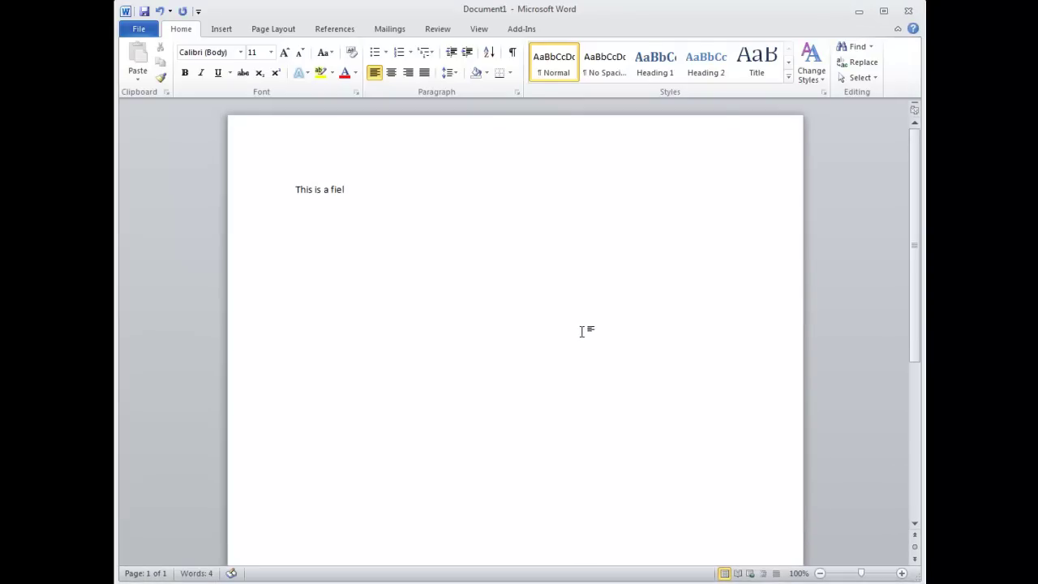
type("e about me!")
key("Return")
key("Return")
type("Things I")
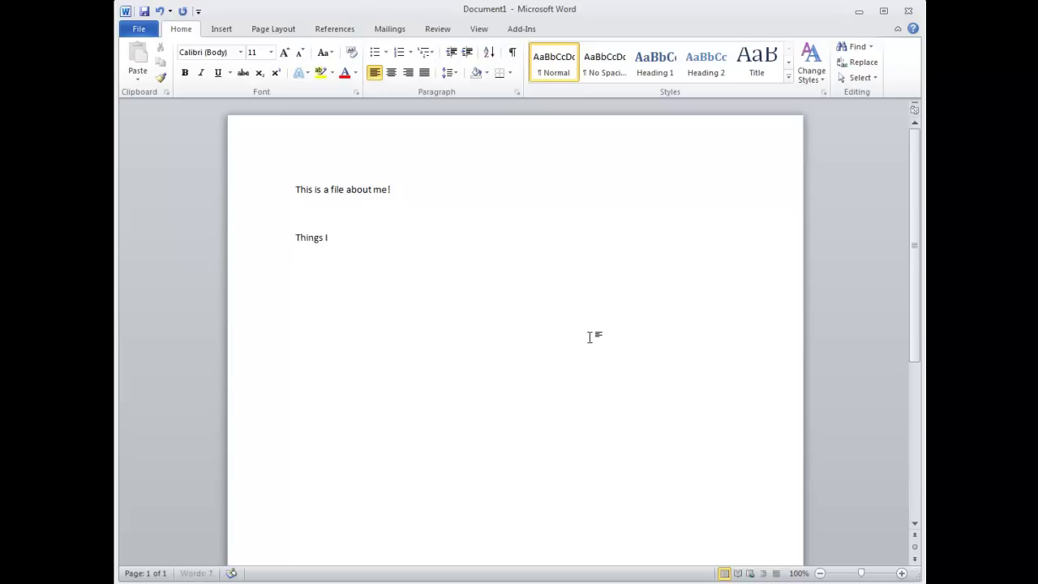
type(" like:")
key("Return")
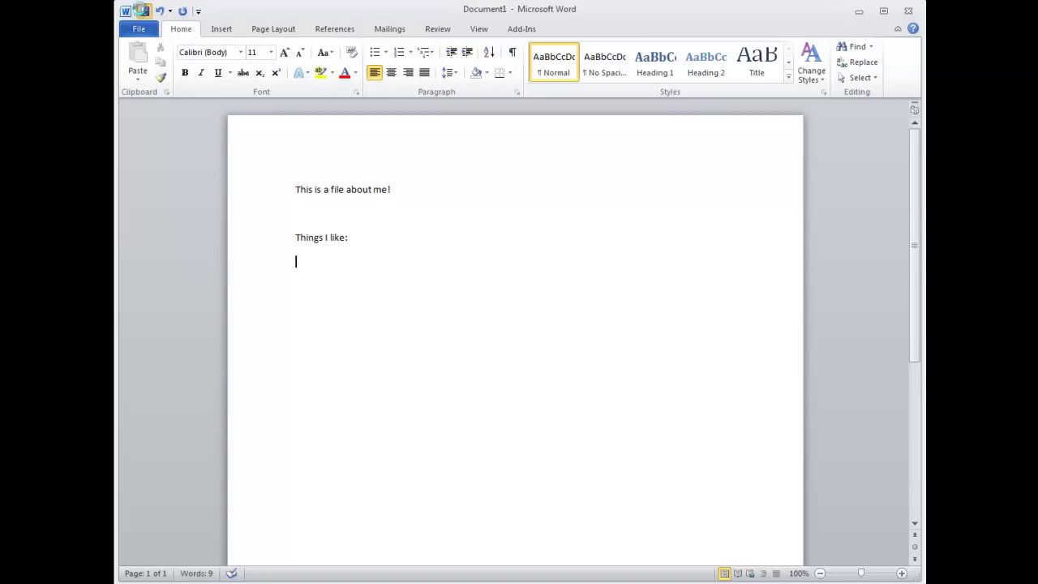
Save the document to the Desktop as MyFile.docx
left_click(142, 11)
scroll(224, 88, "up", 2)
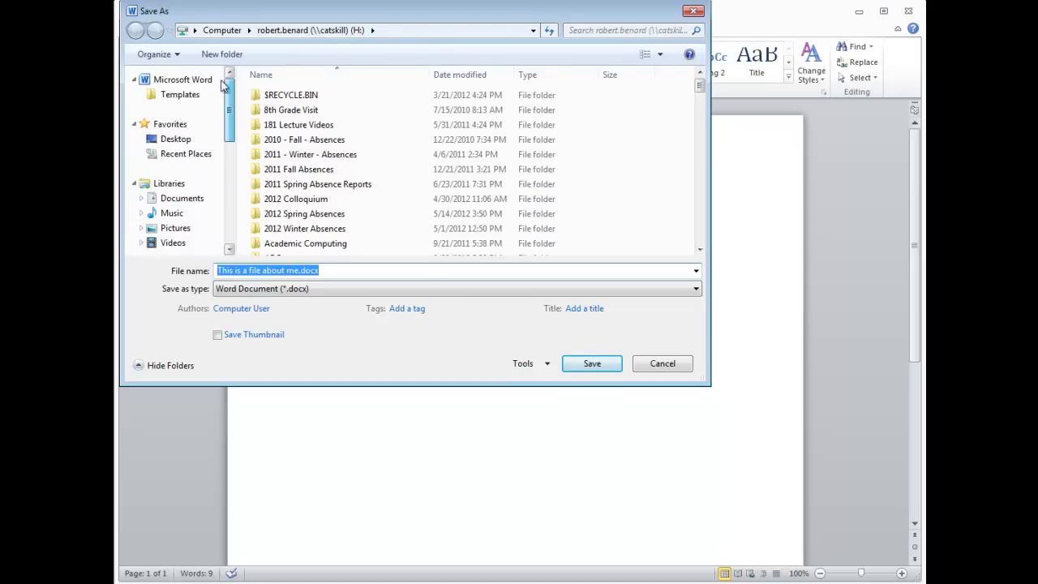
left_click(170, 138)
left_click(335, 270)
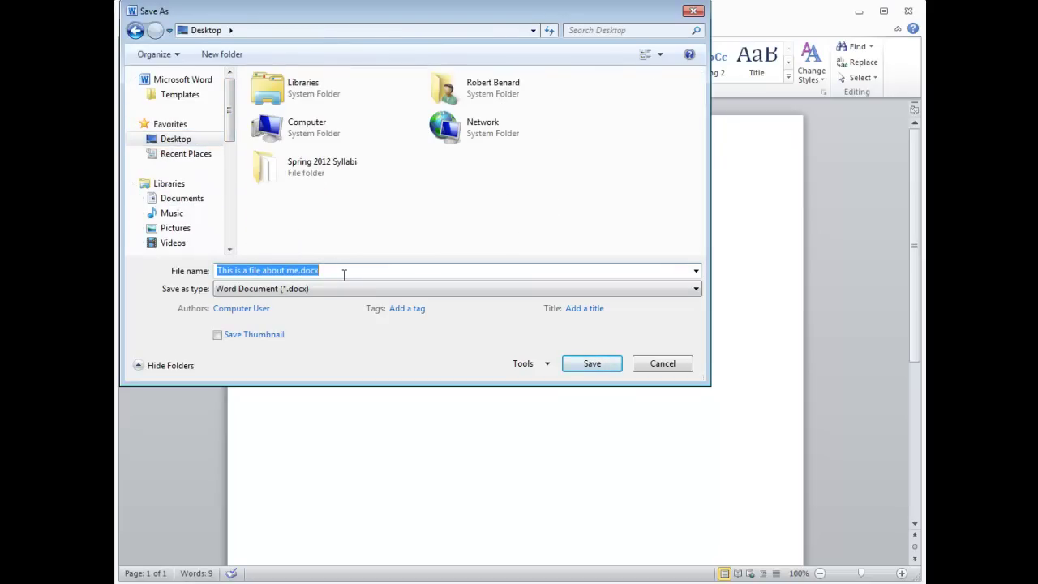
type("MyFile")
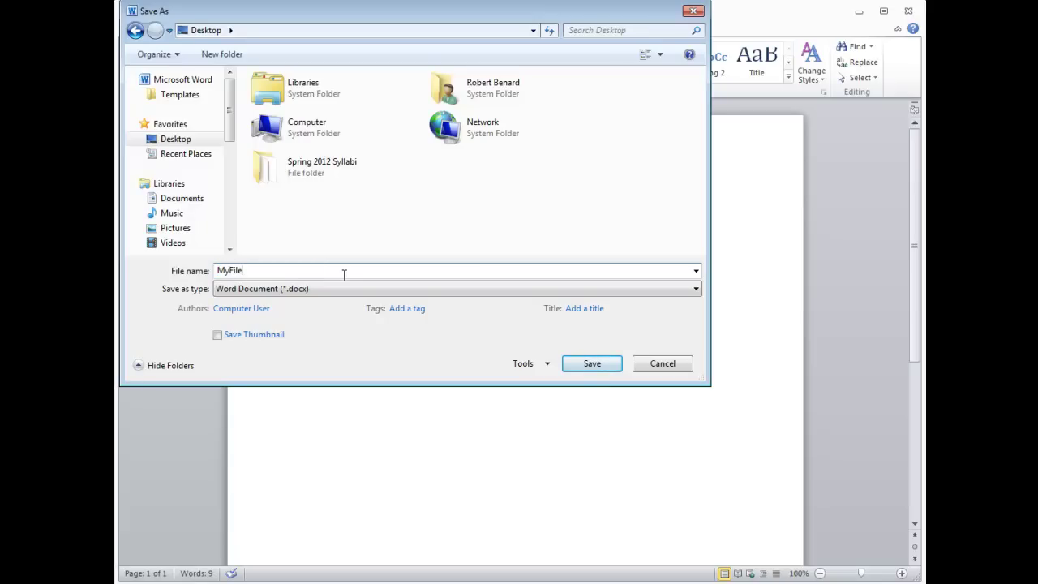
left_click(592, 365)
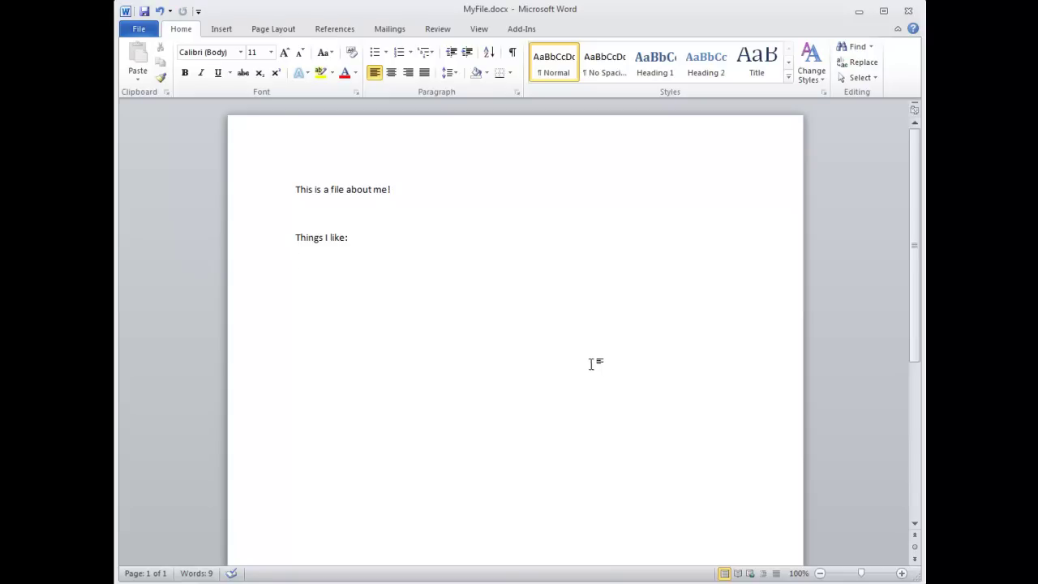
Close Word and start a message to the suggested recipient titled 'A little about me'
left_click(908, 11)
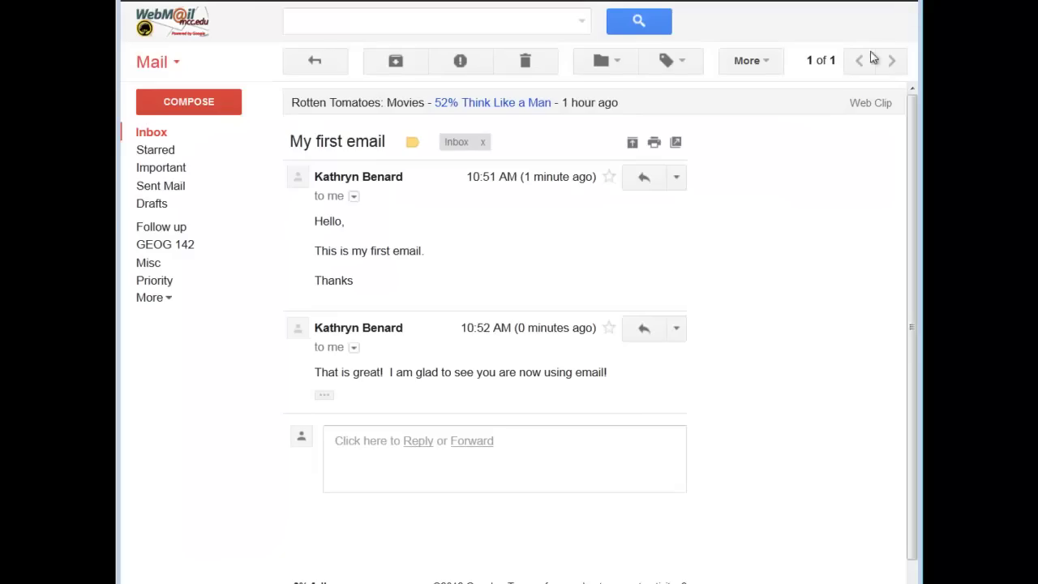
left_click(198, 103)
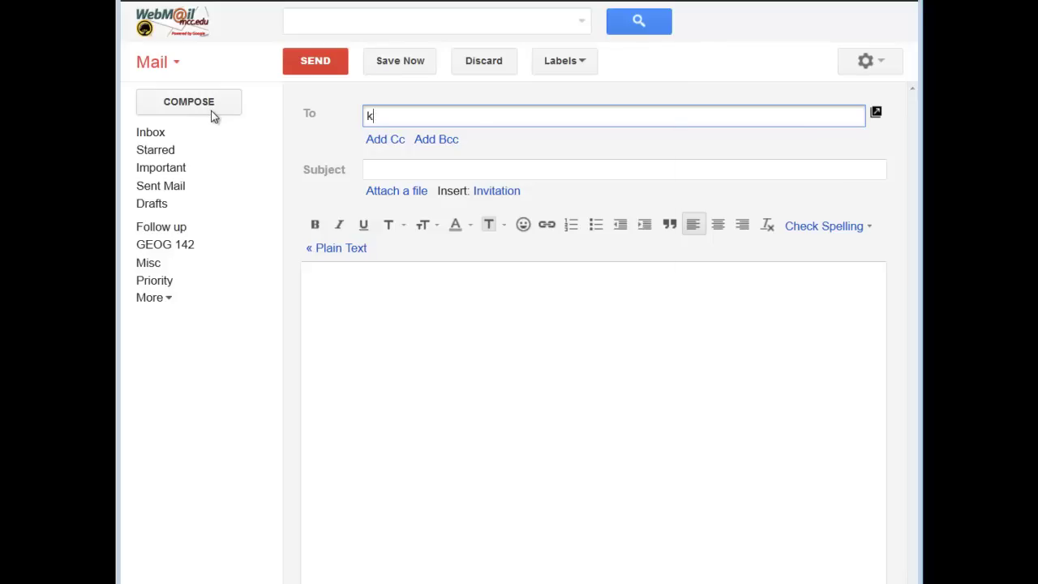
type("k")
key("Return")
key("Tab")
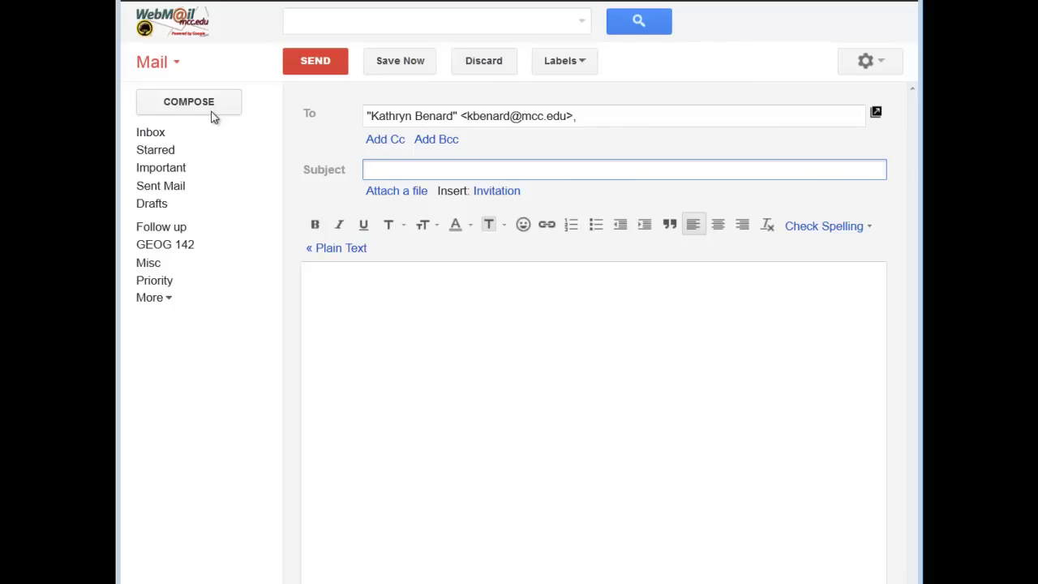
type("A little about me")
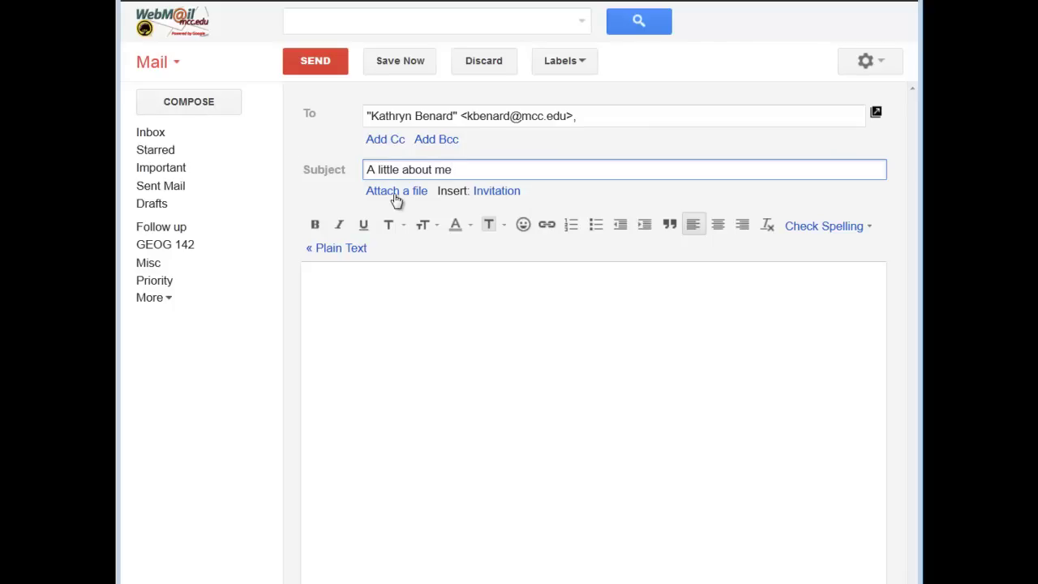
Attach MyFile.docx from the Desktop to the message
left_click(397, 191)
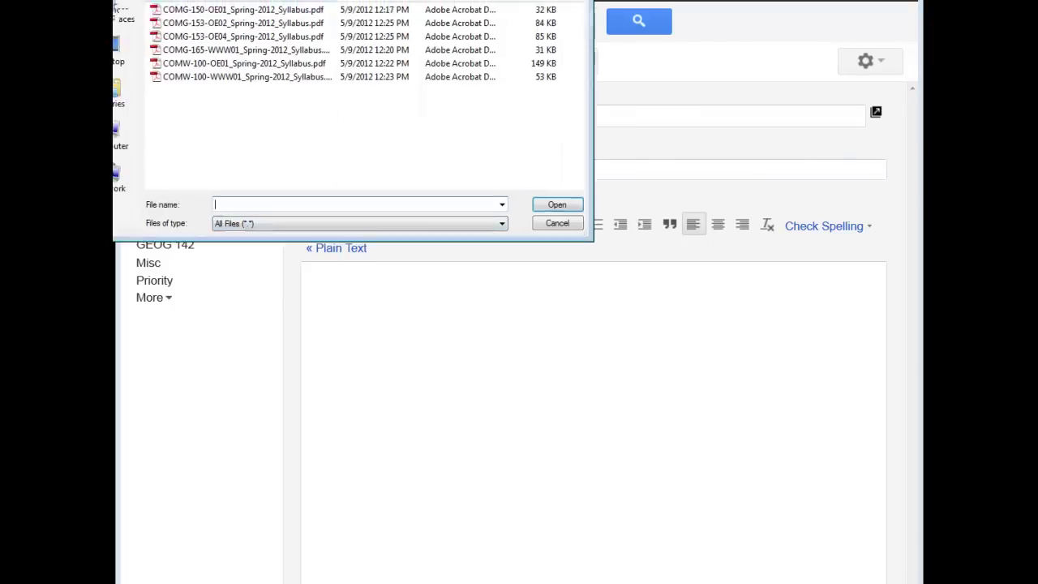
left_click(174, 103)
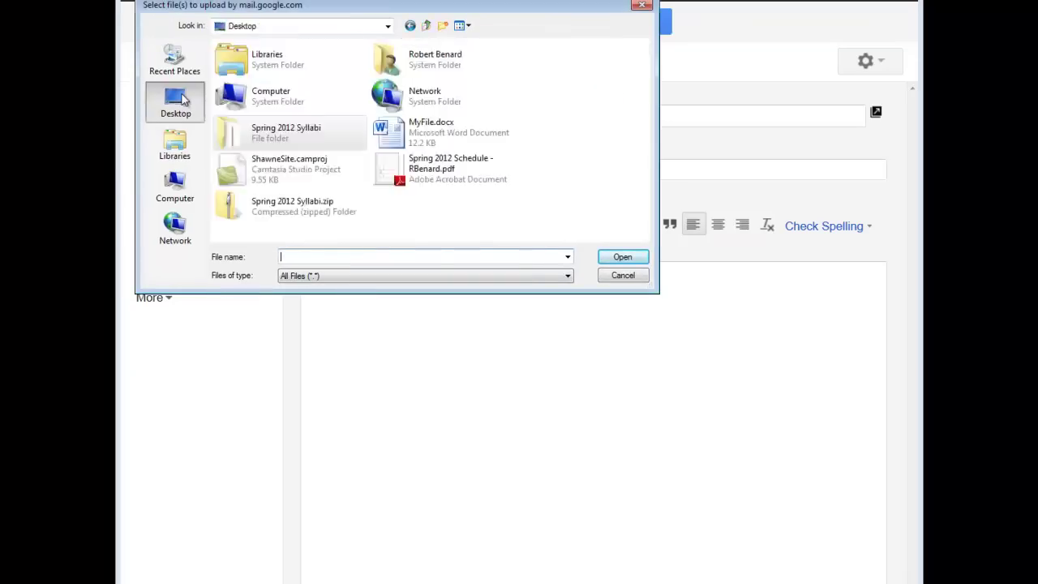
left_click(394, 140)
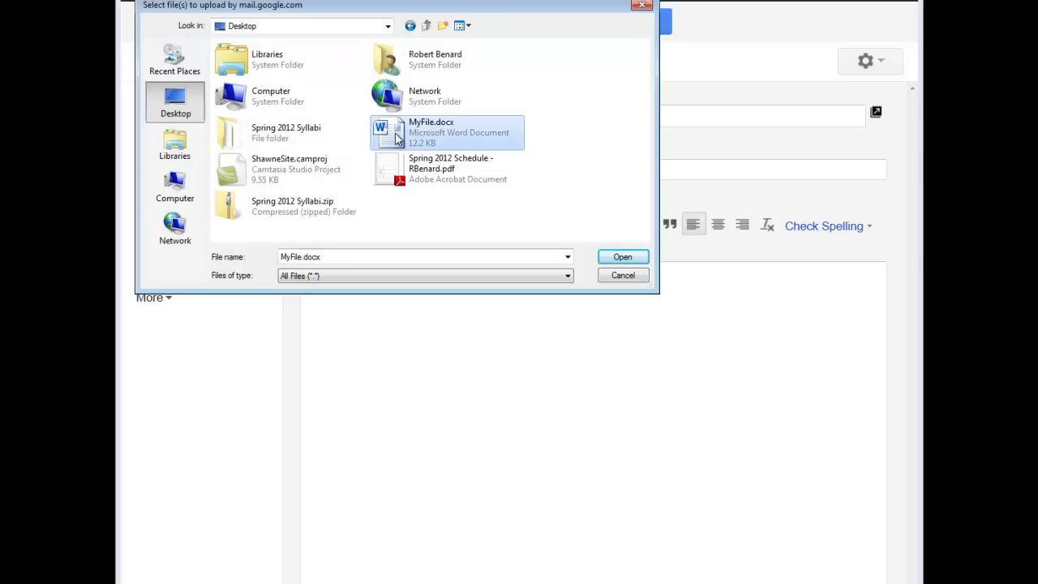
left_click(622, 254)
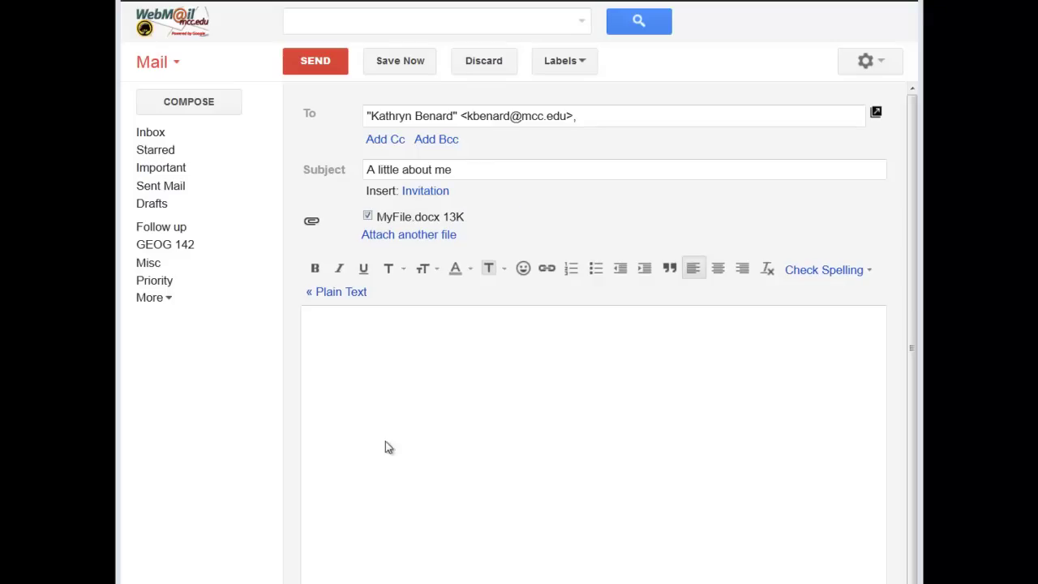
Write 'This is a little information about me' in the body and send it
left_click(411, 359)
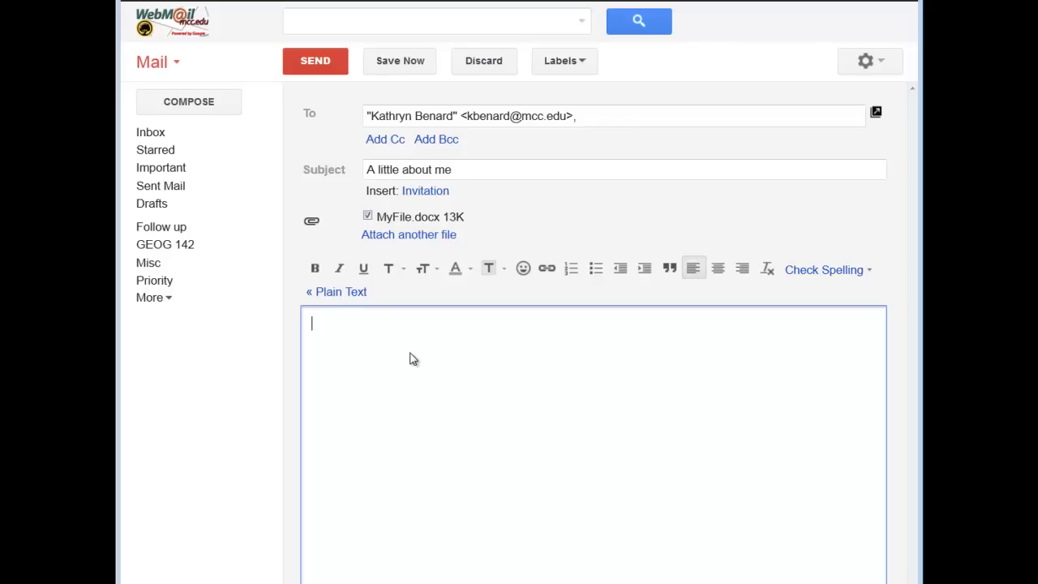
type("This is a little informtio")
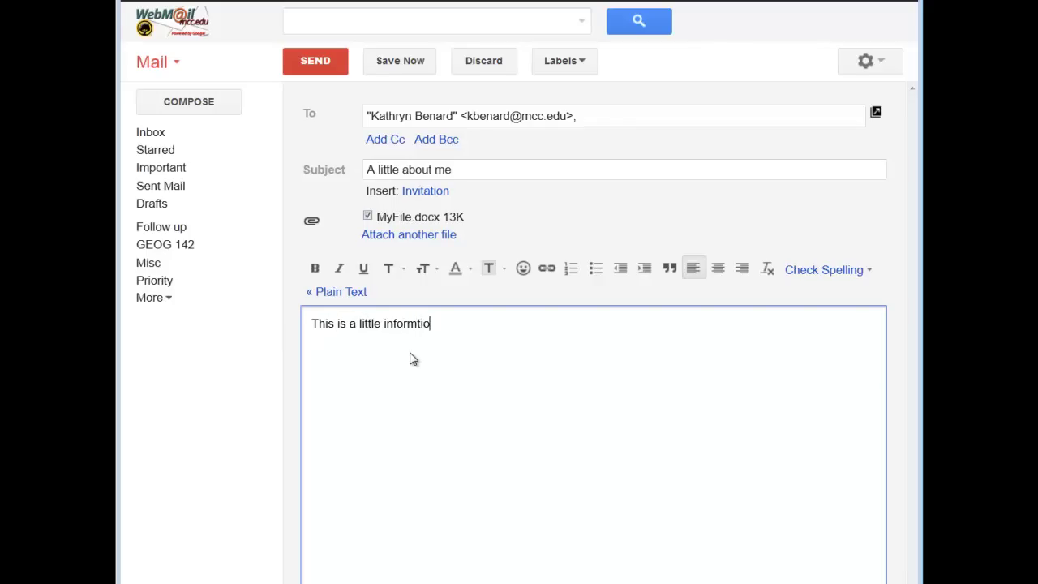
key("BackSpace")
key("BackSpace")
key("BackSpace")
type("ation about me")
left_click(327, 57)
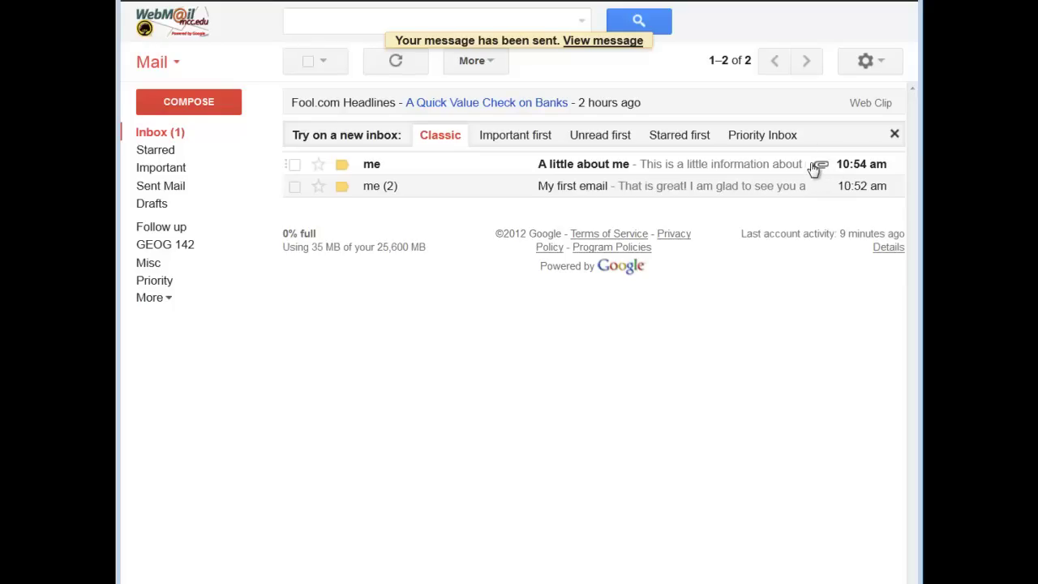
Download the MyFile.docx attachment from 'A little about me', saving it as 'MyFile - With Answers.docx'
left_click(370, 166)
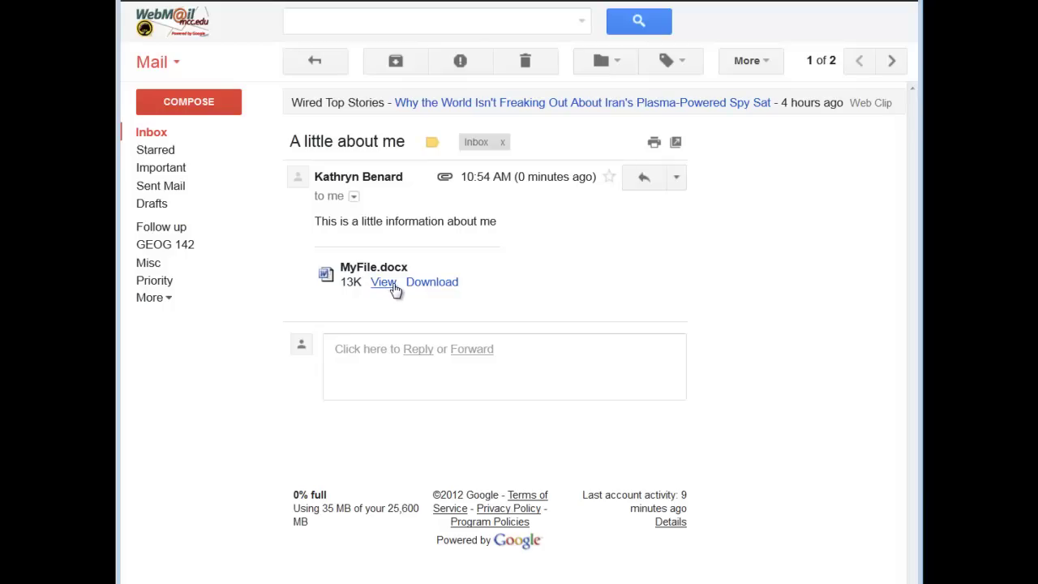
left_click(449, 289)
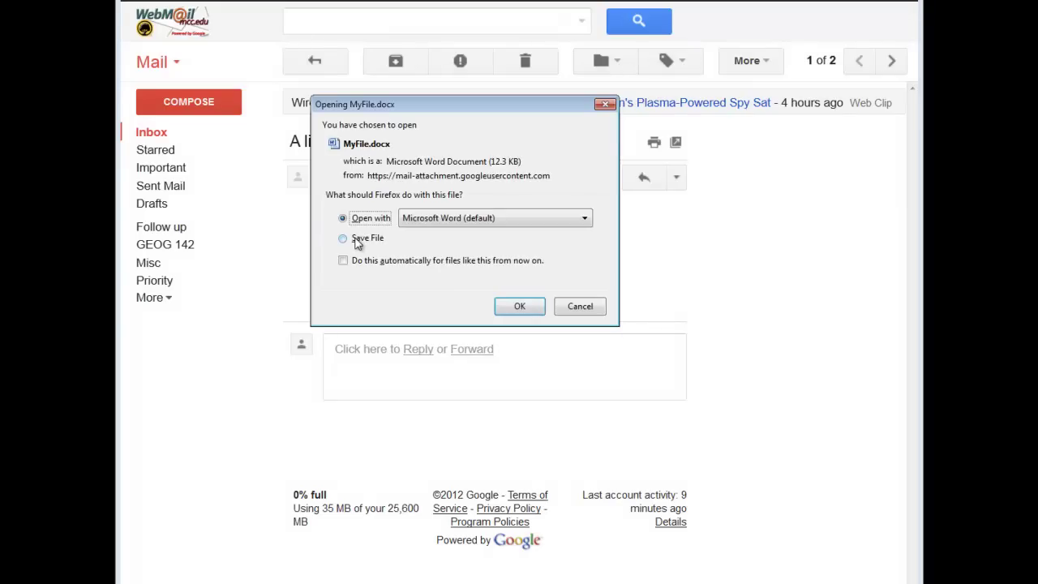
left_click(355, 240)
left_click(514, 304)
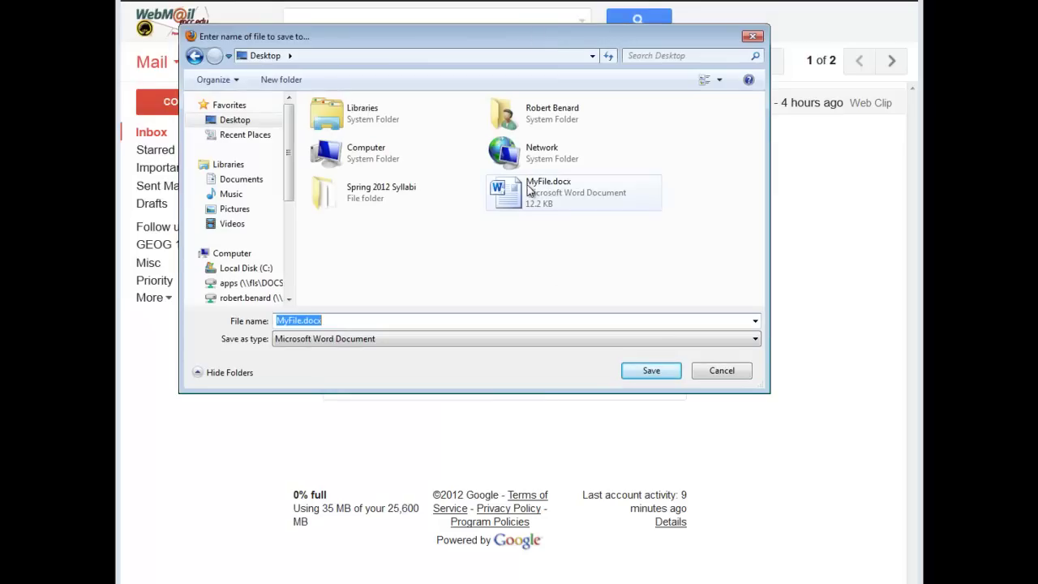
left_click(318, 320)
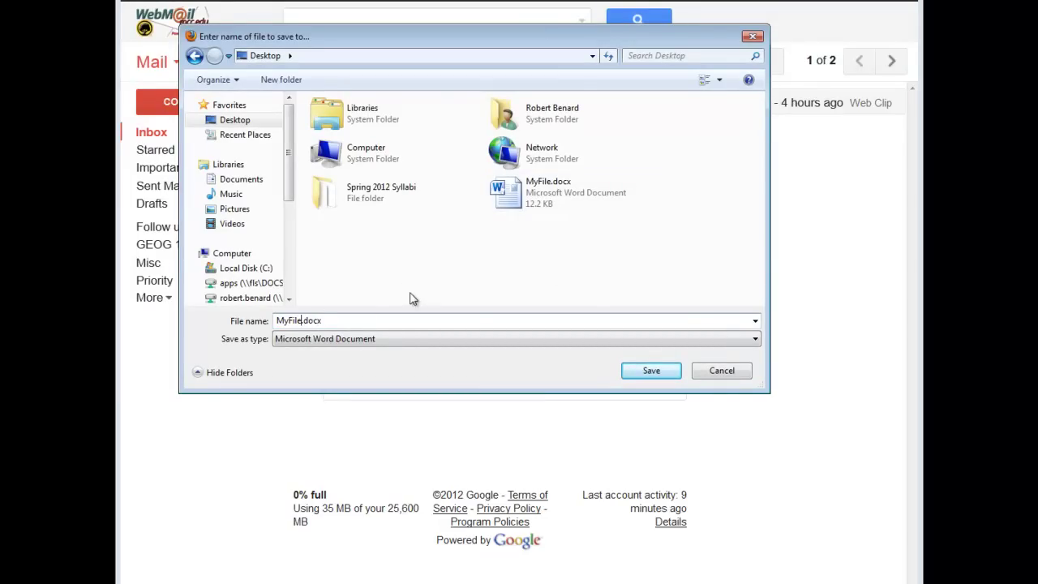
type("- With Answers")
key("Return")
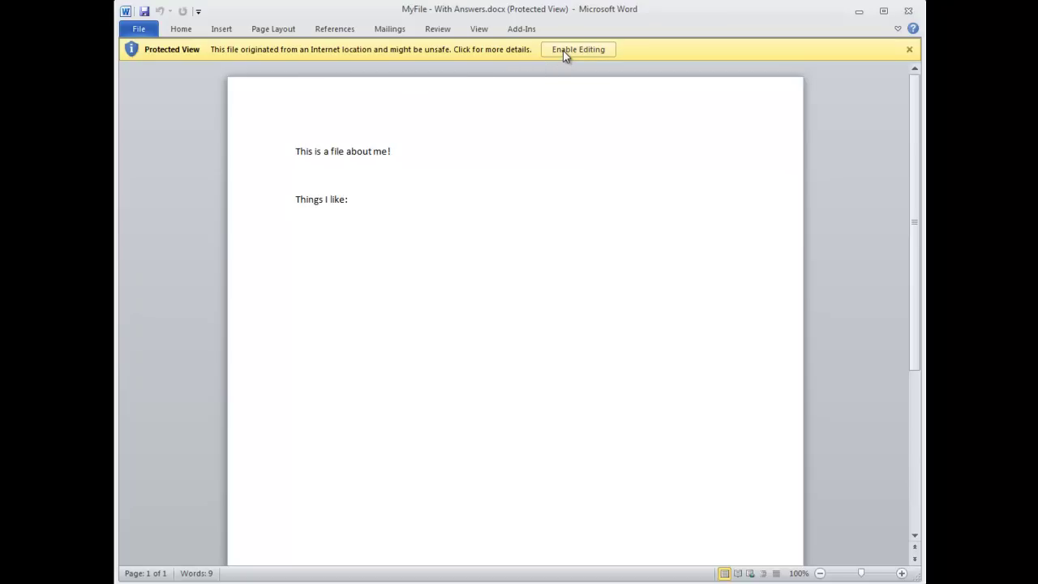
Enable editing, bullet Ice cream, Nature and Moose under 'Things I like:', then save and close
left_click(564, 50)
left_click(435, 258)
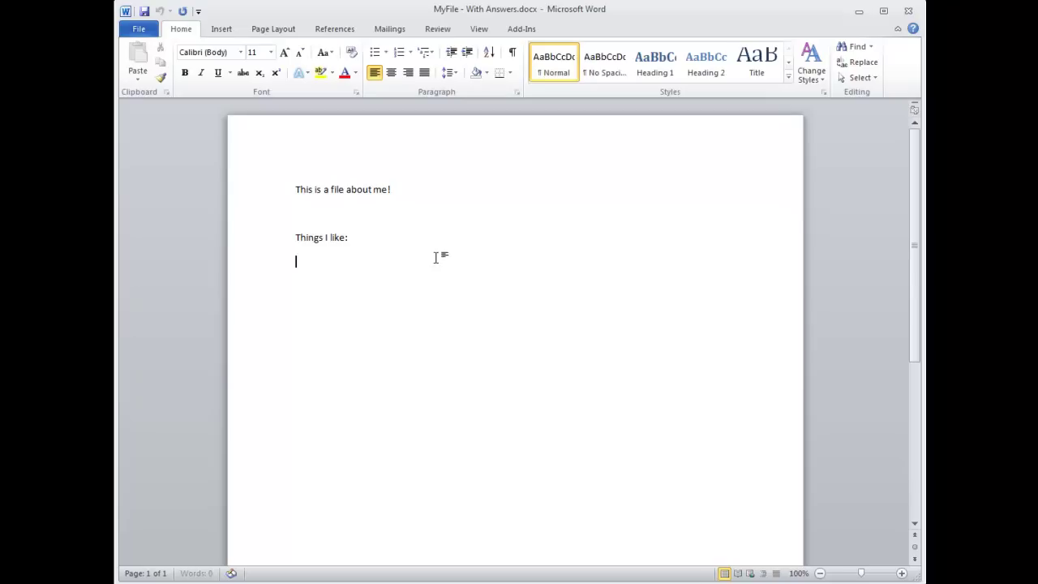
left_click(373, 51)
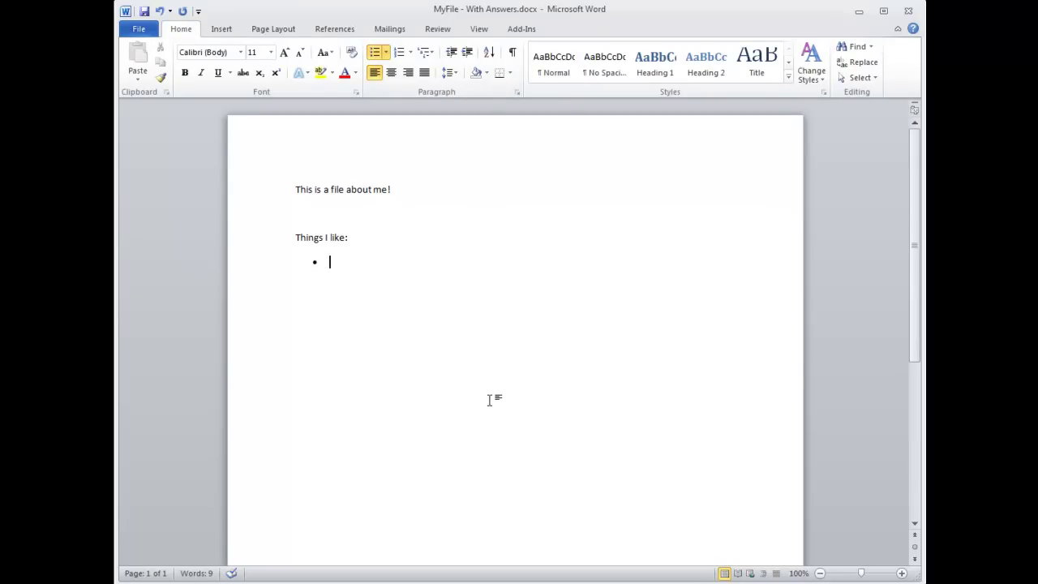
type("Ice cream")
key("Return")
type("Nature")
key("Return")
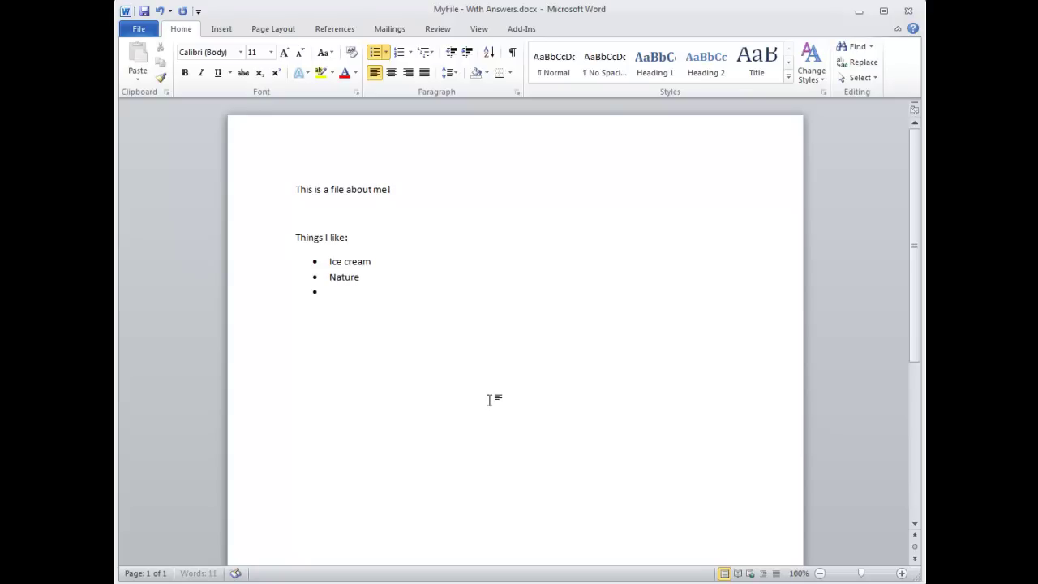
type("Moose")
left_click(144, 11)
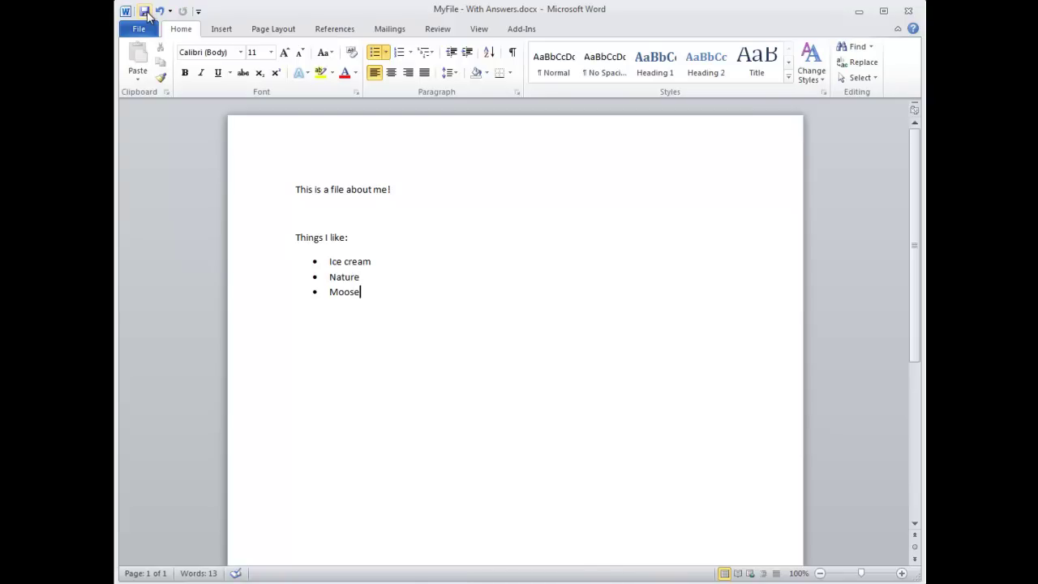
left_click(908, 11)
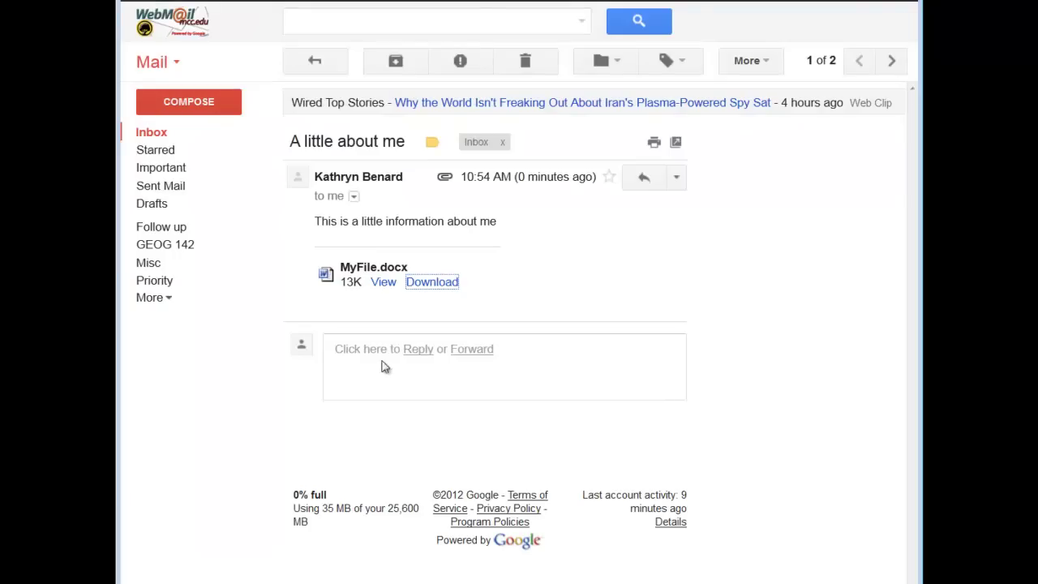
Start a reply reading 'My answers are attached'
left_click(413, 349)
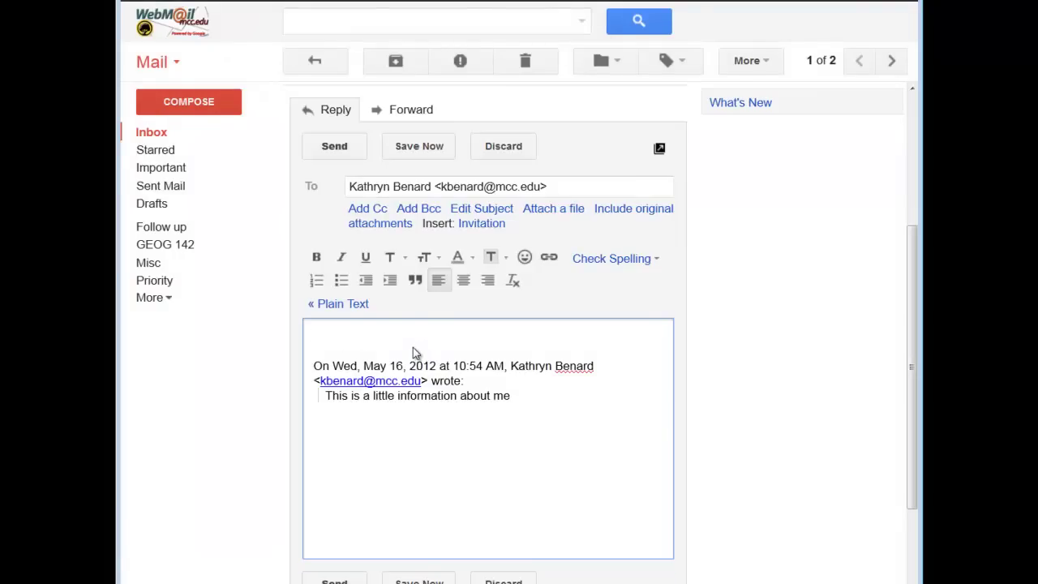
type("My answers are attached")
Attach only 'MyFile - With Answers.docx', removing the MyFile.docx copies, and send the reply
left_click(384, 224)
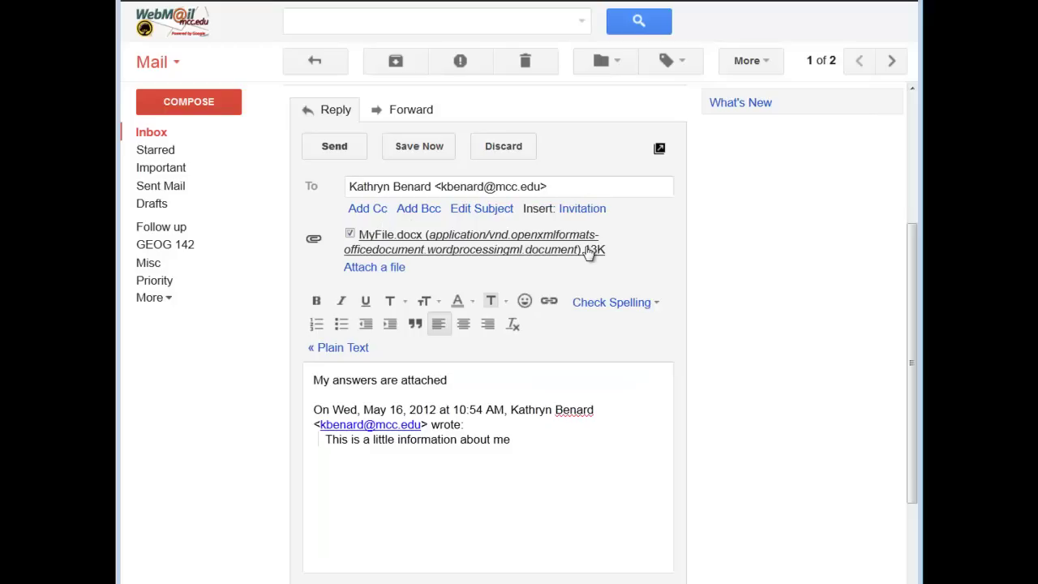
left_click(388, 269)
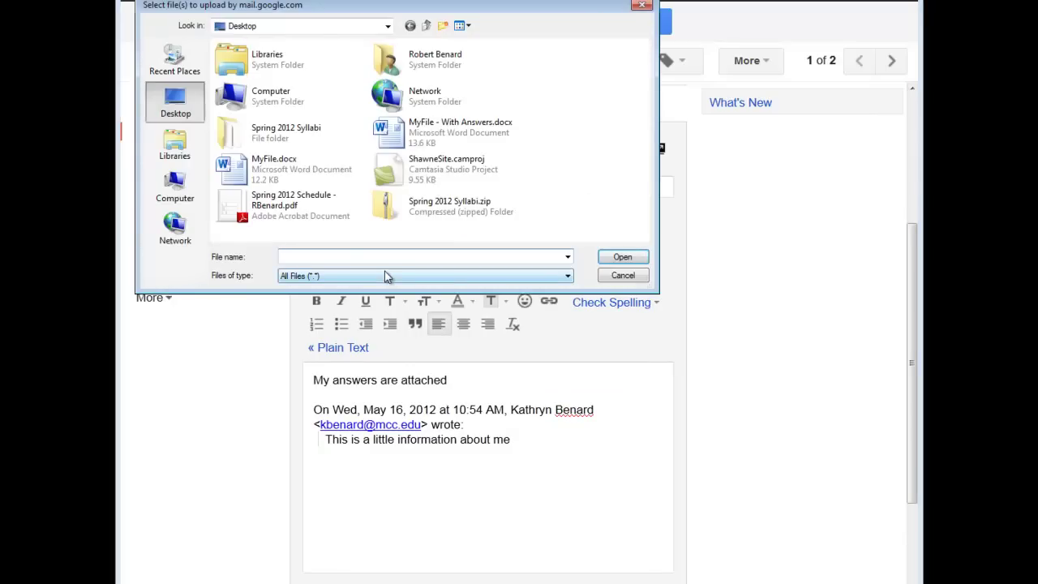
double_click(261, 182)
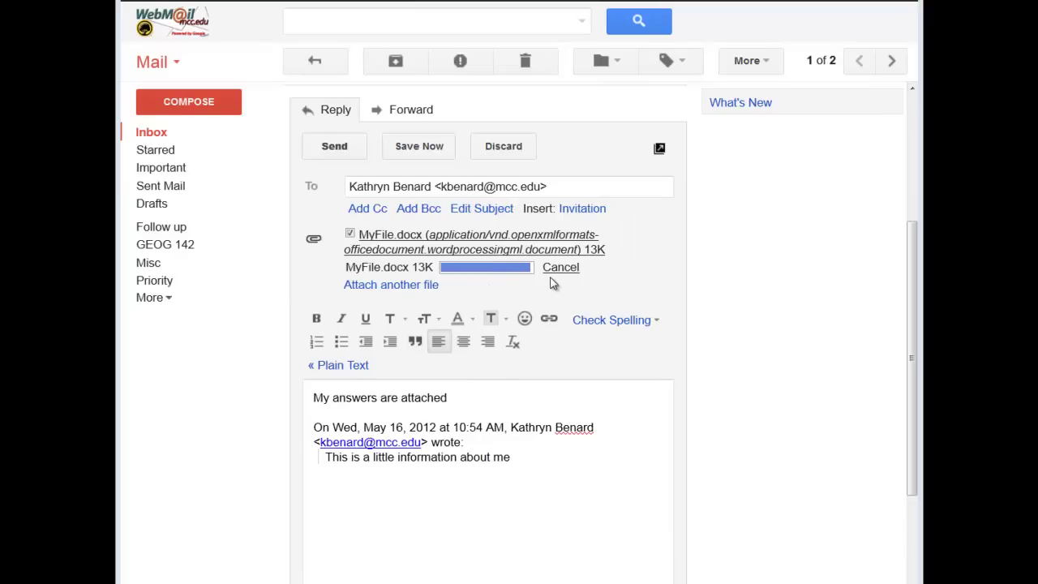
left_click(350, 235)
left_click(350, 267)
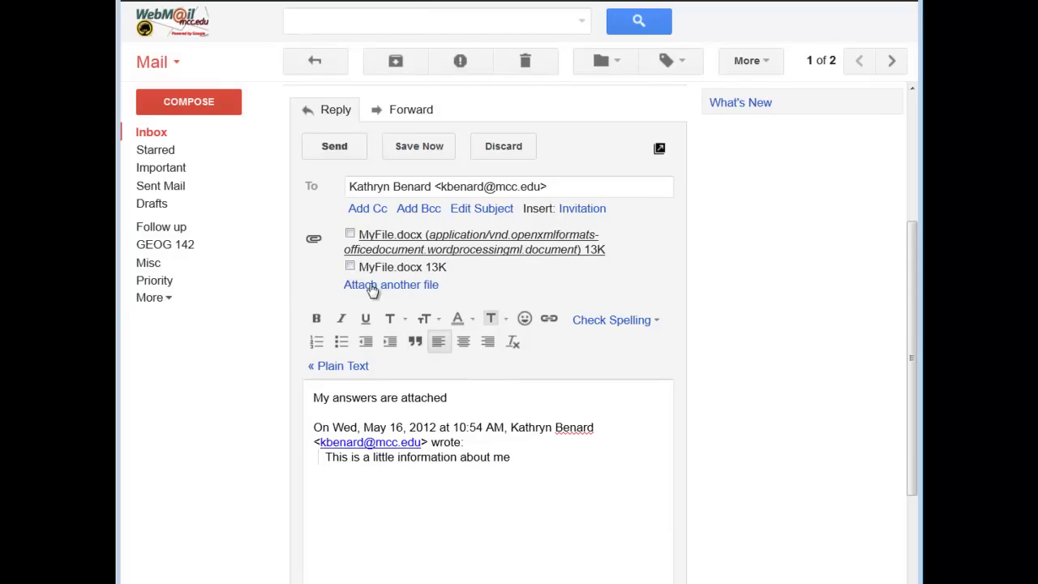
left_click(371, 294)
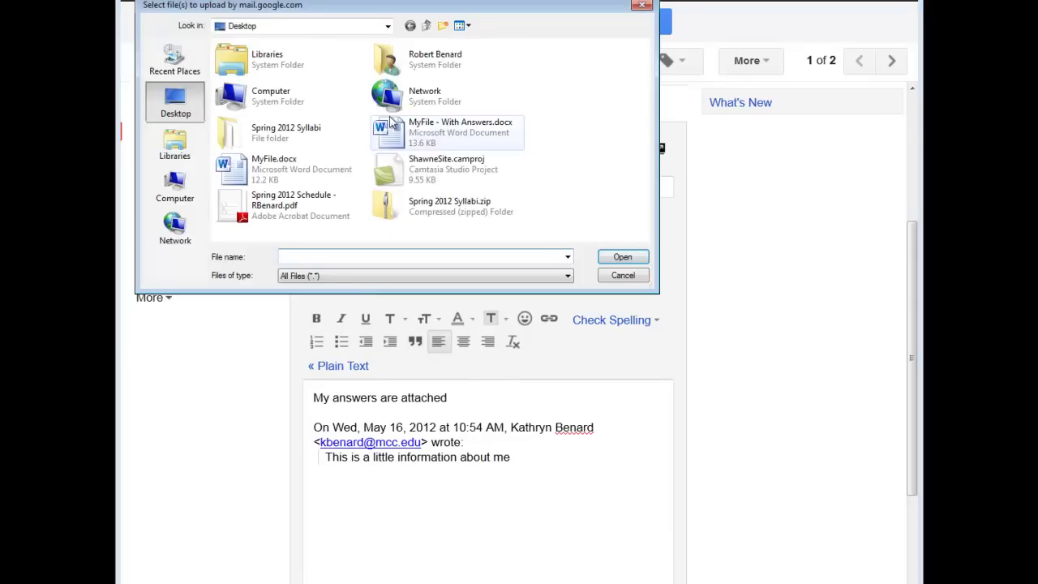
double_click(390, 143)
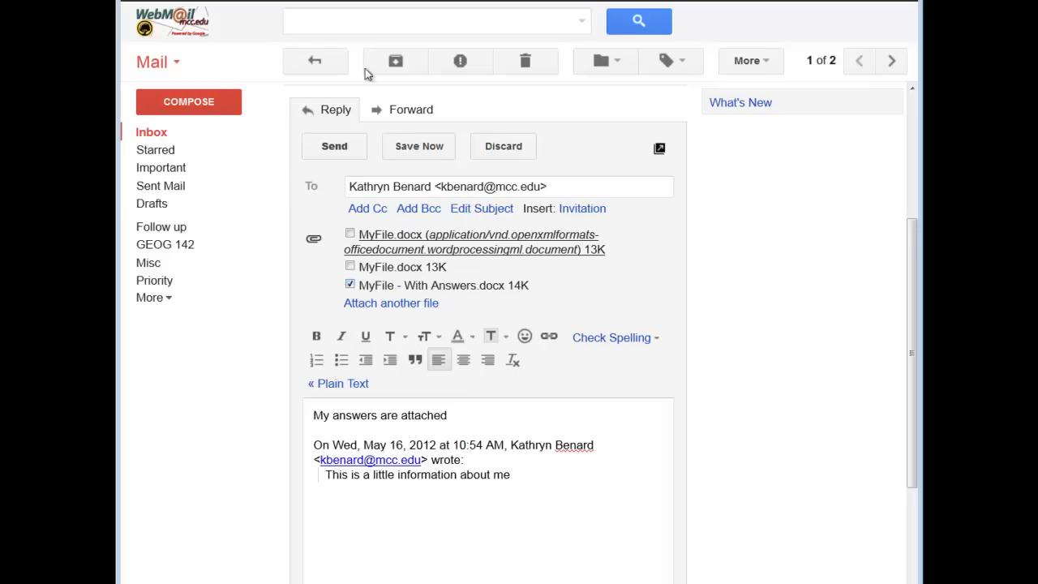
left_click(335, 151)
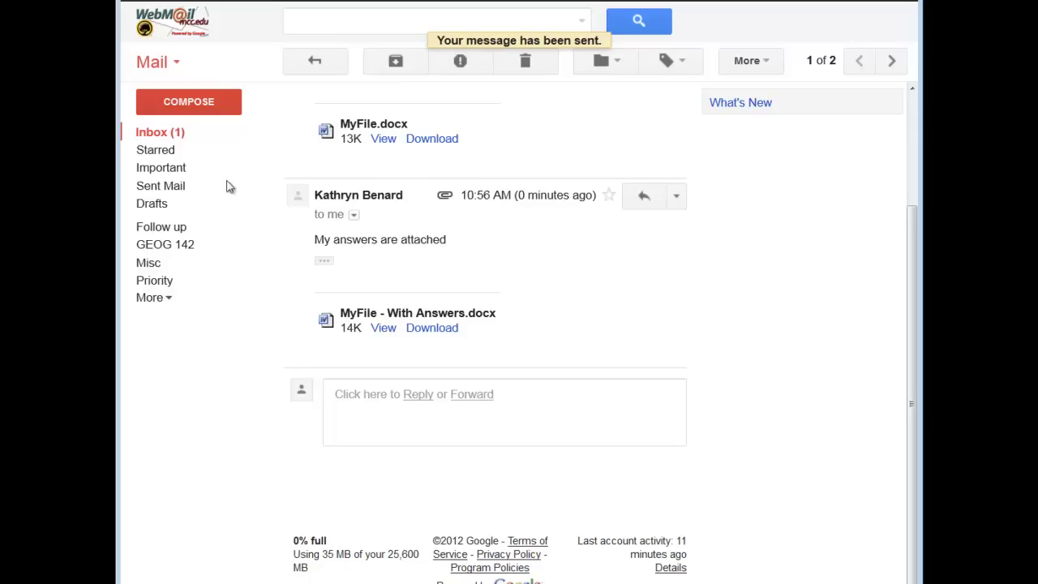
Reopen the 'A little about me' thread, view the With Answers attachment in Word, then close it
left_click(168, 139)
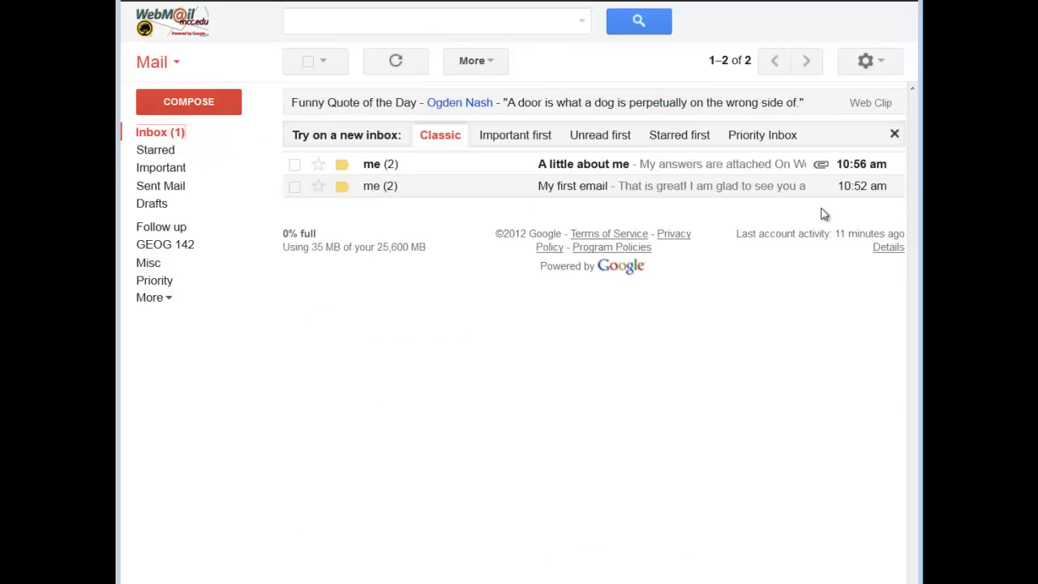
left_click(619, 165)
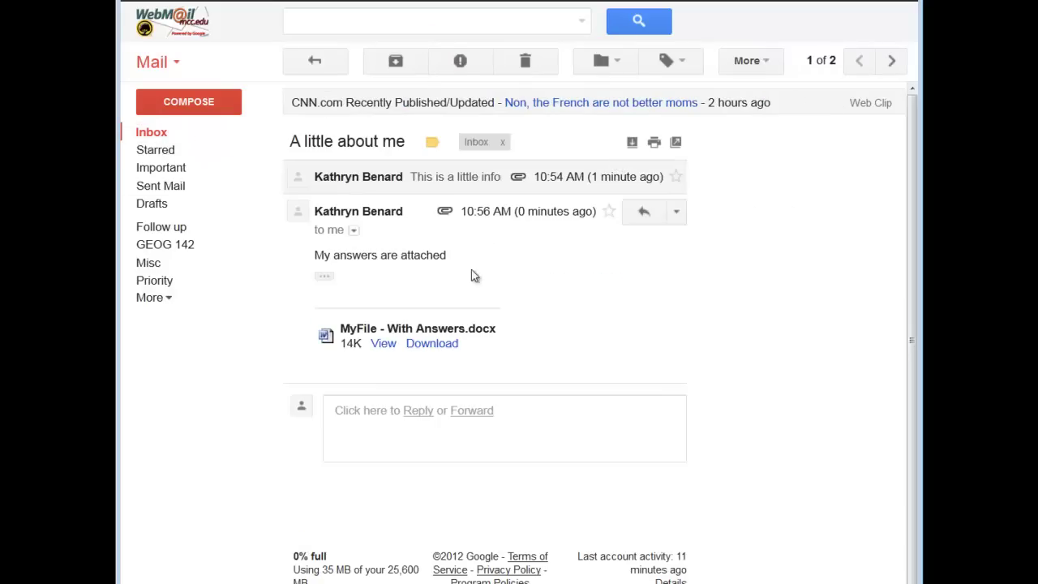
left_click_drag(370, 329, 524, 345)
left_click(446, 343)
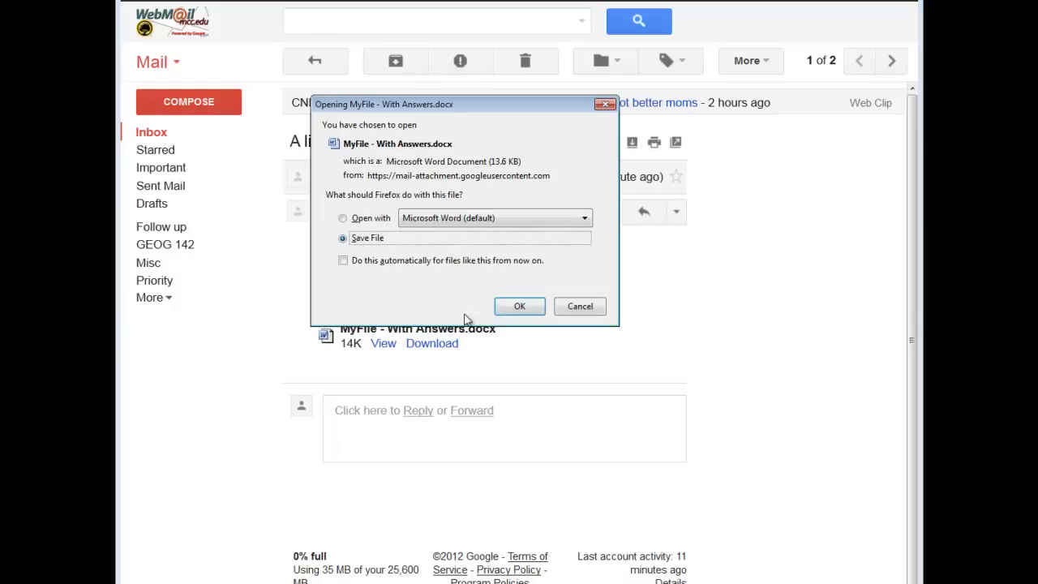
left_click(389, 219)
left_click(520, 306)
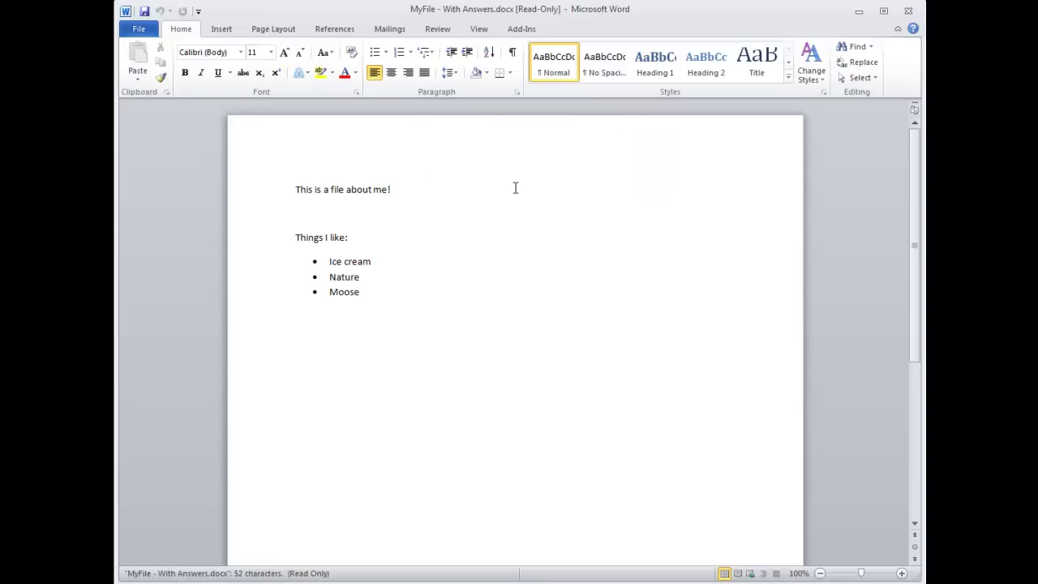
left_click(905, 12)
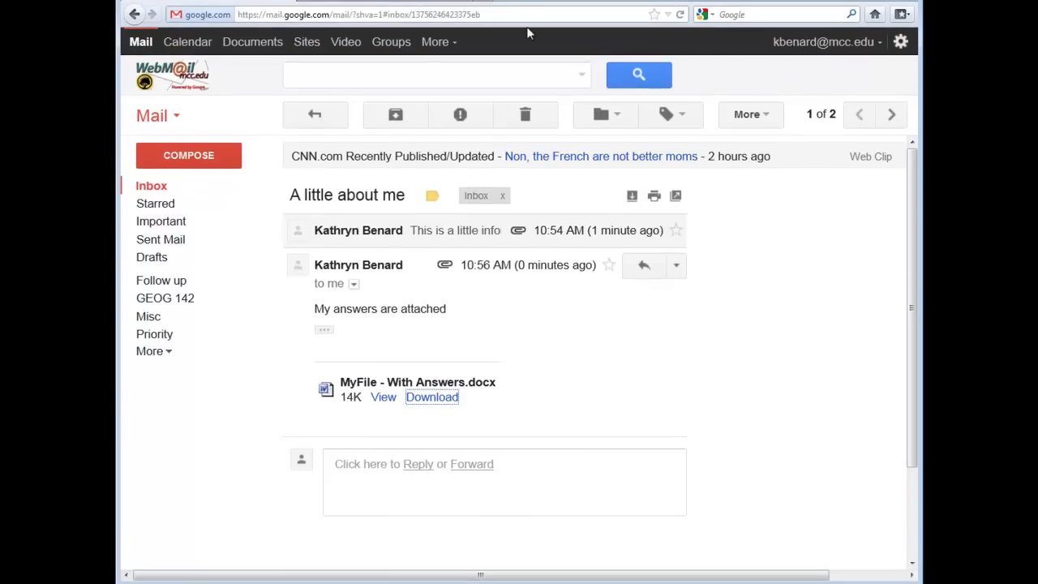
left_click(530, 13)
type("www.mcc.edu")
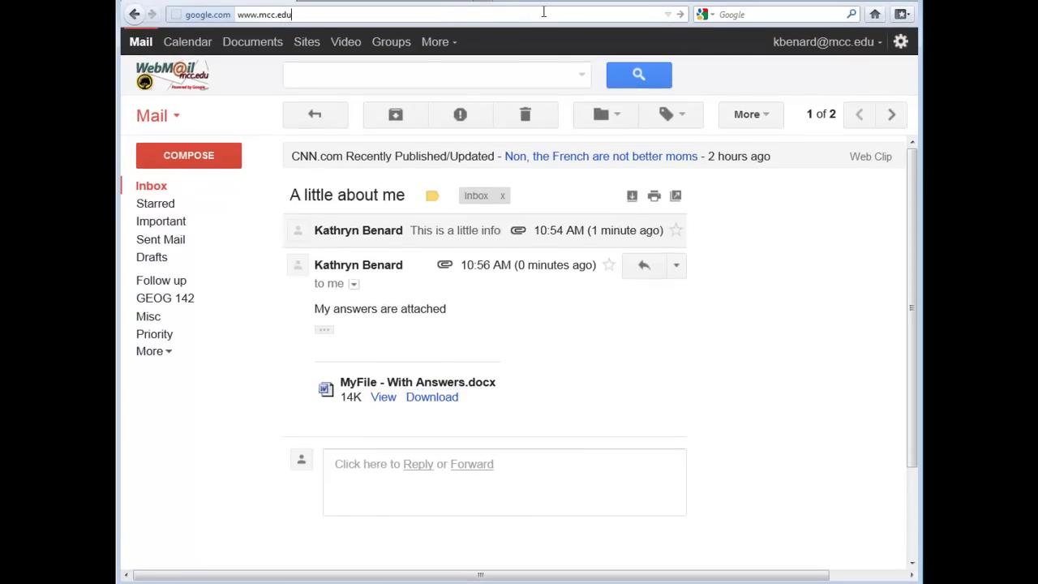
key("Return")
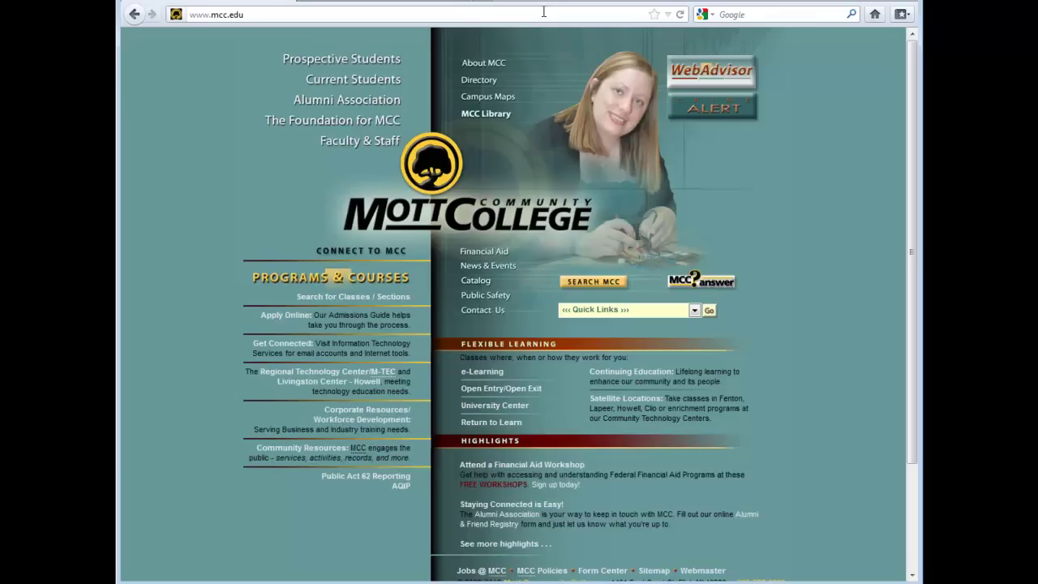
Search WebAdvisor class sections for Fall 2012, subject COMG, course 153
left_click(341, 300)
scroll(318, 409, "down", 5)
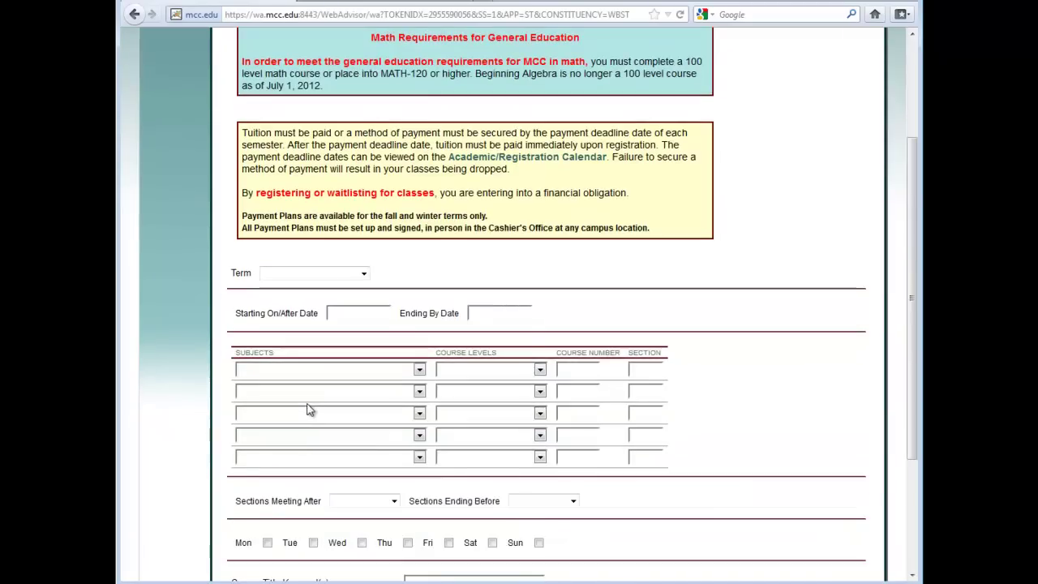
left_click(300, 194)
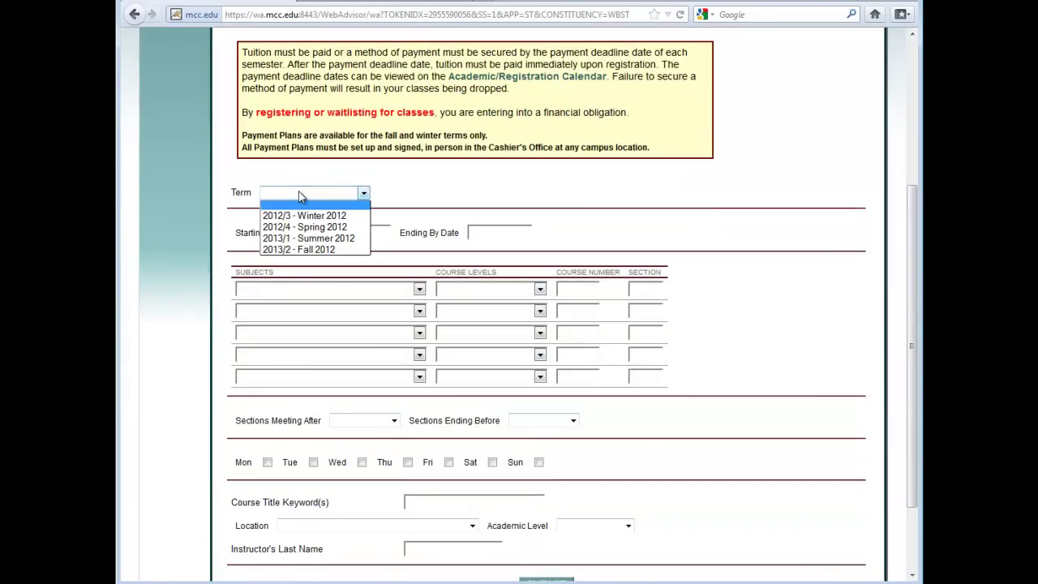
left_click(293, 250)
left_click(283, 289)
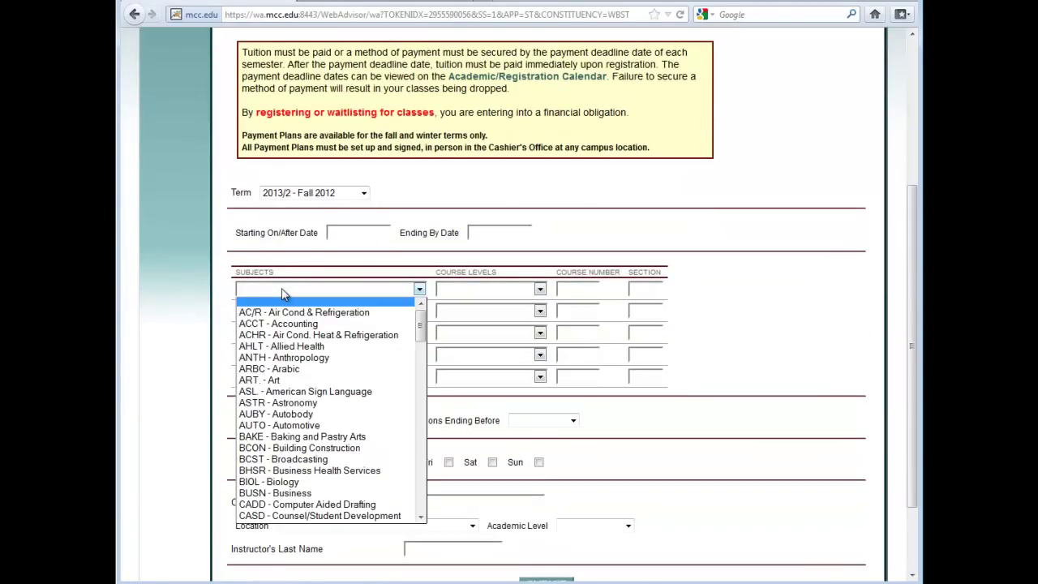
scroll(284, 296, "down", 2)
left_click(328, 187)
scroll(305, 340, "down", 3)
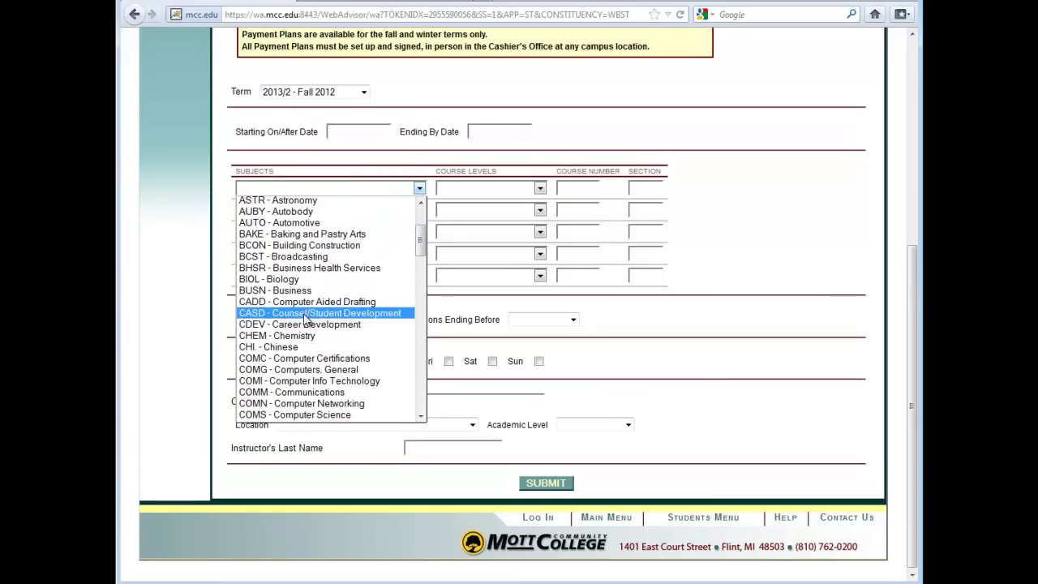
left_click(305, 371)
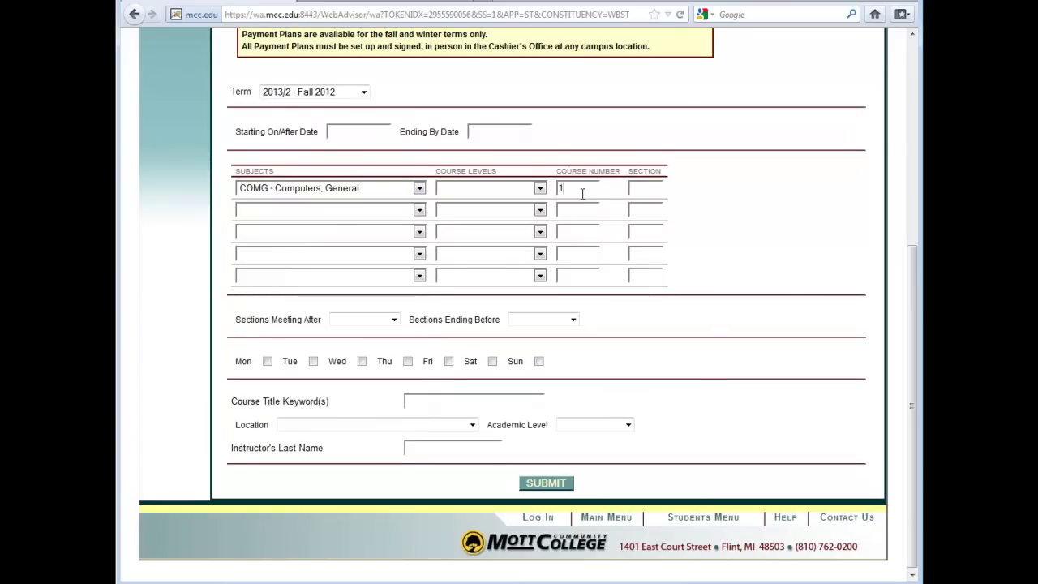
left_click(542, 483)
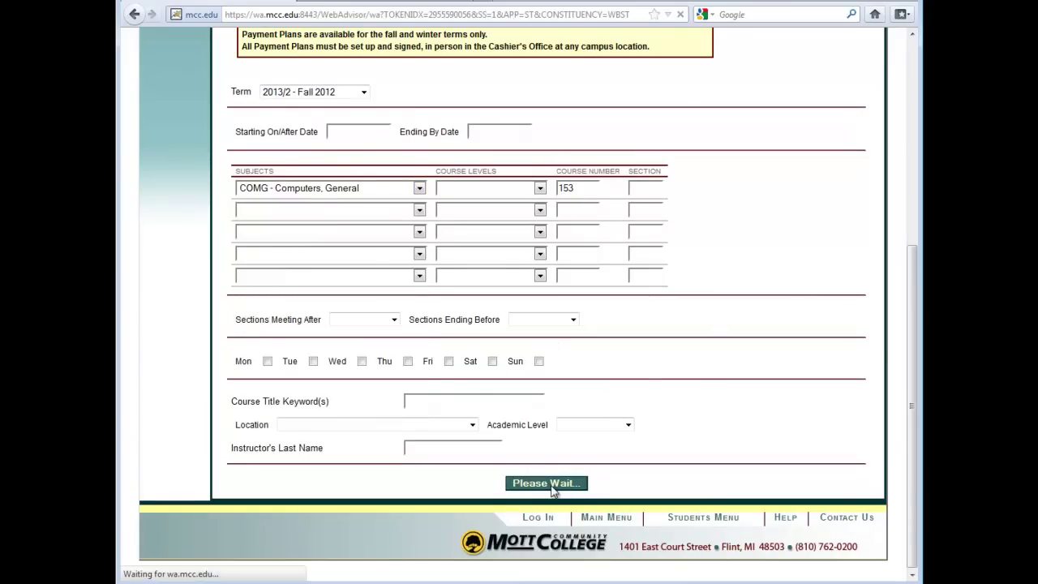
scroll(550, 479, "down", 10)
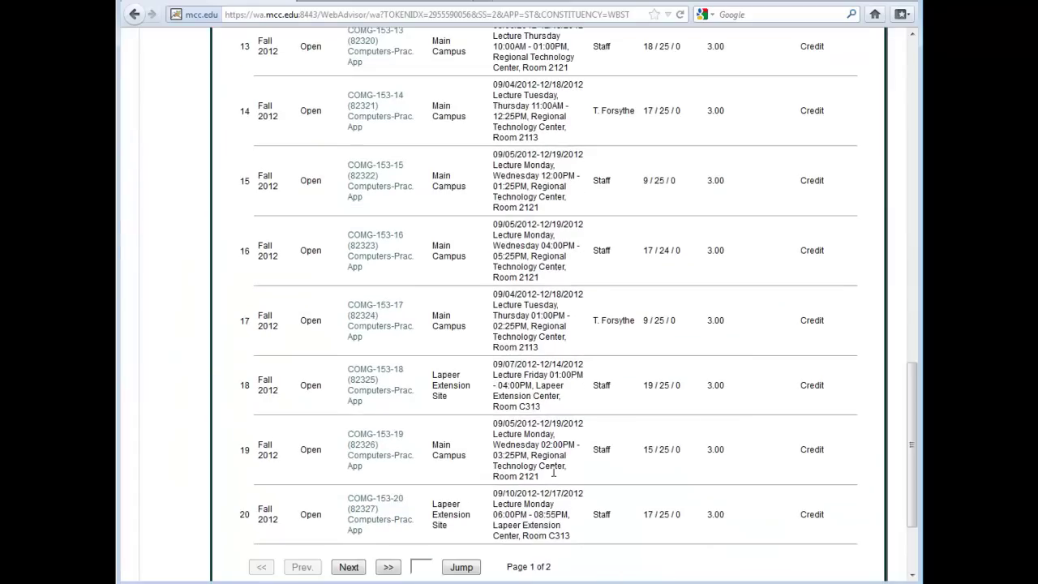
scroll(554, 472, "up", 10)
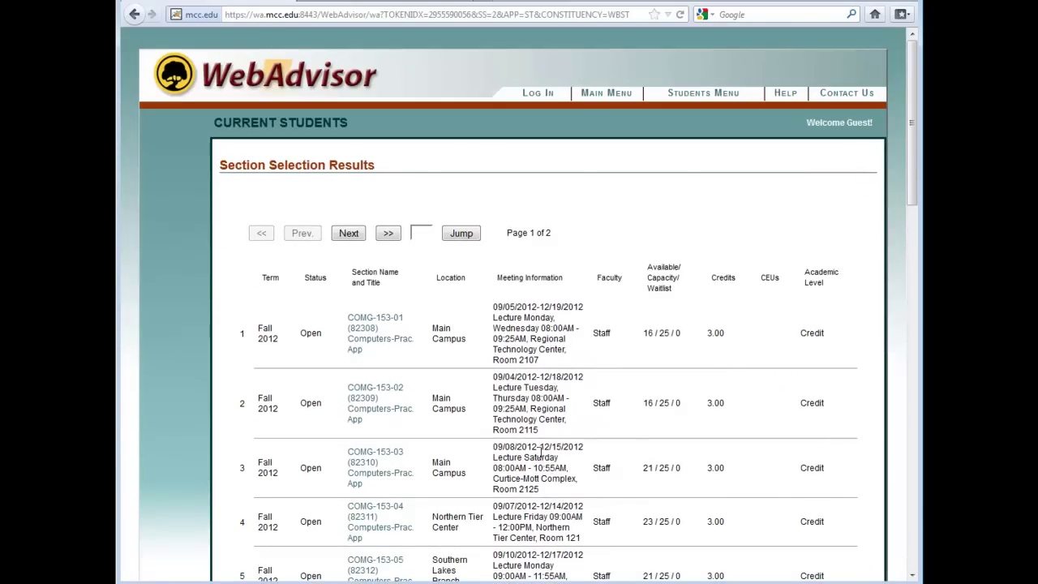
Load the google.com home page from the address bar
left_click(460, 14)
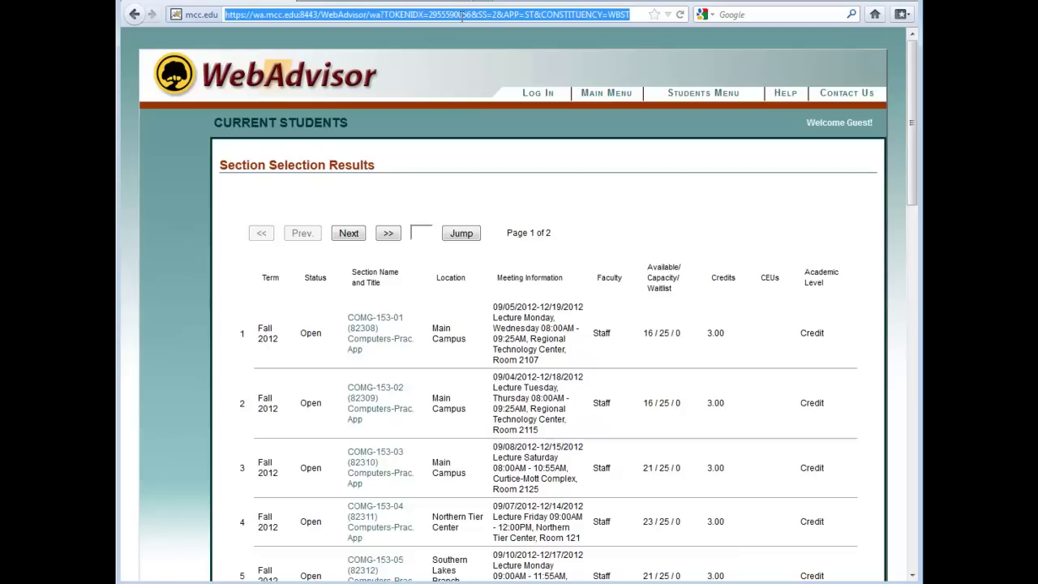
type("goog")
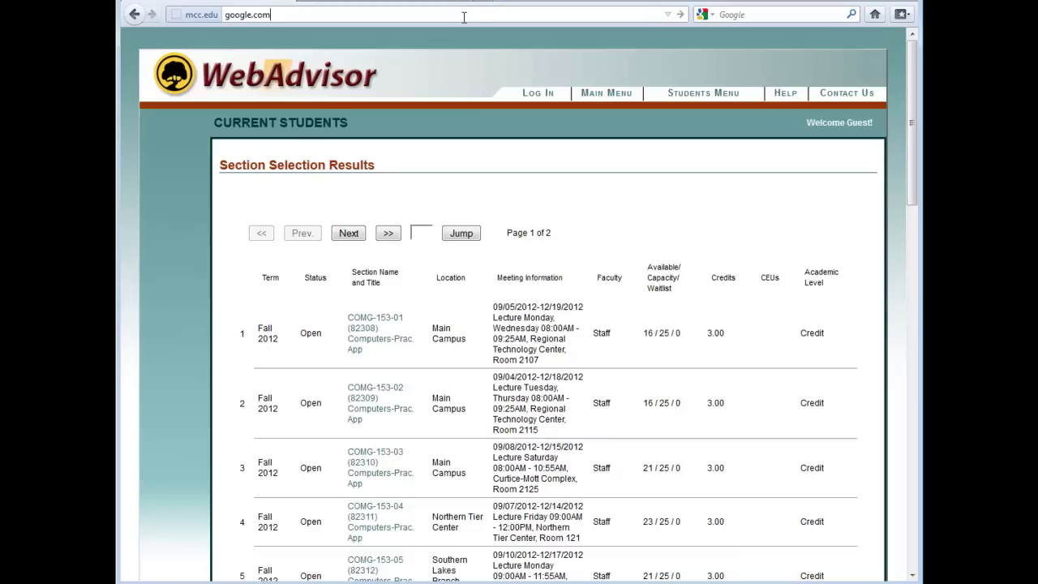
type("le.com")
key("Return")
left_click(464, 16)
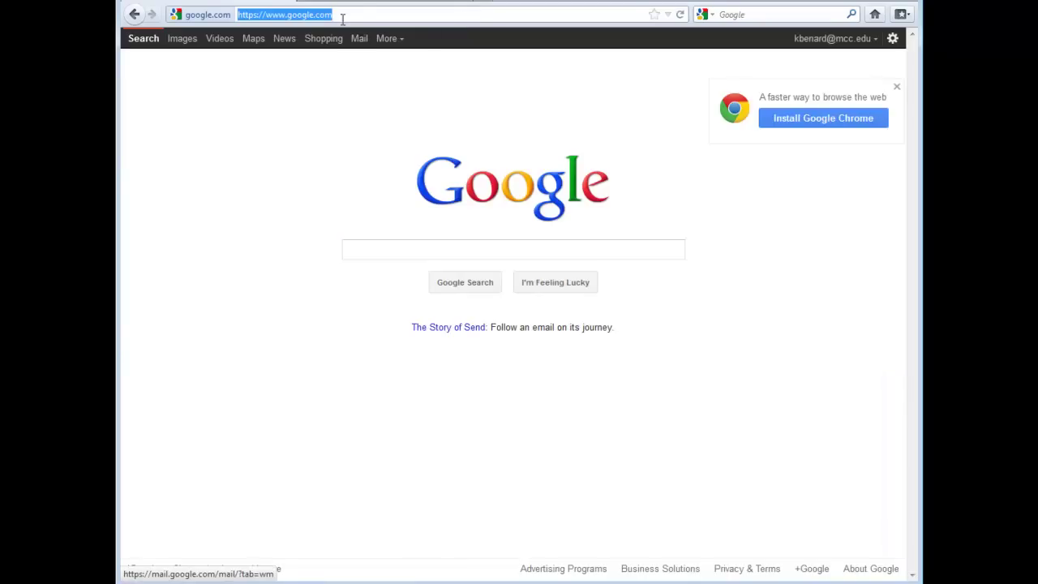
type("google.com")
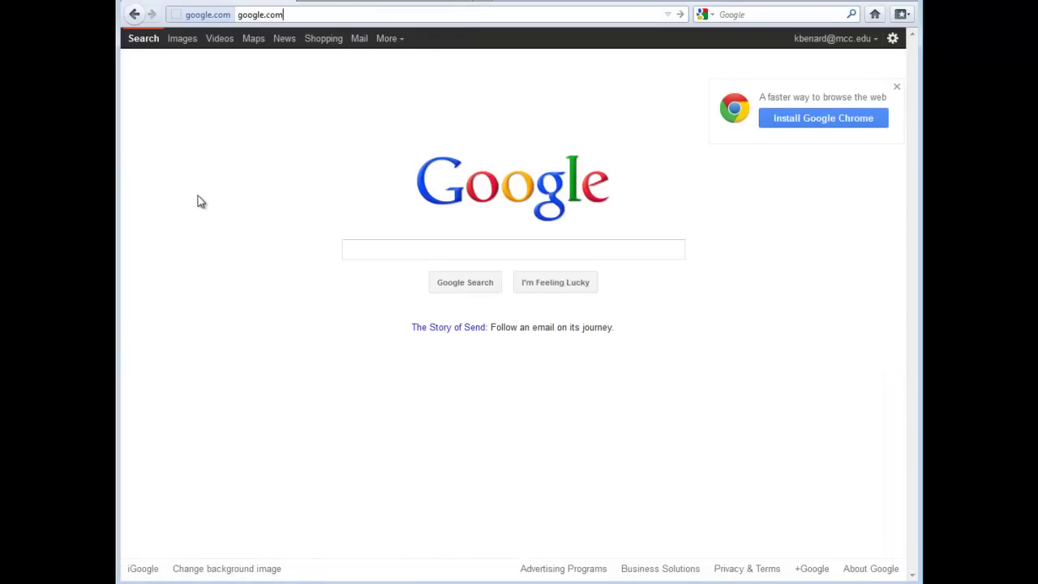
key("Return")
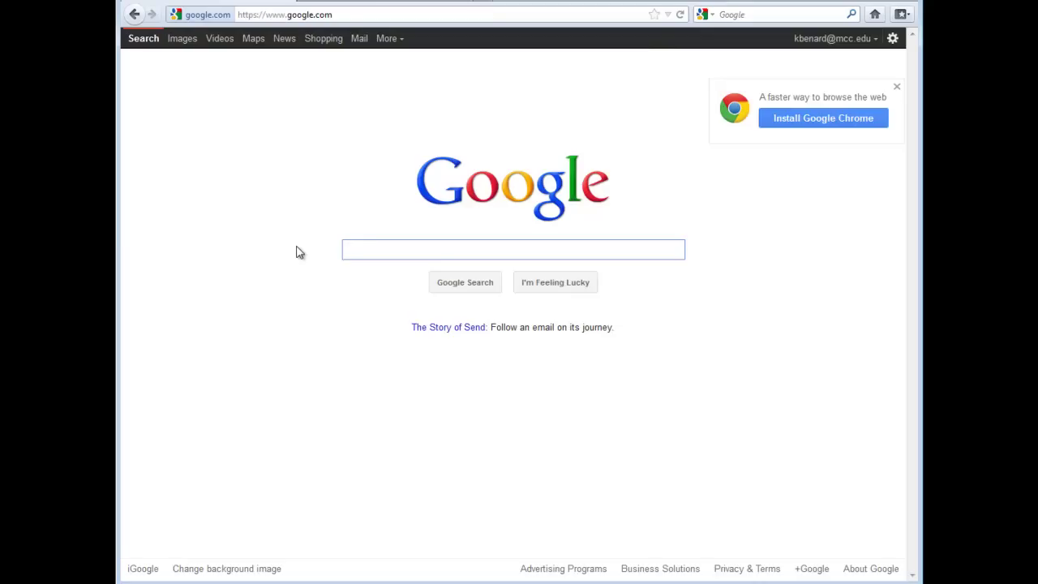
Search Google for 'oil change, flint, michigan' and look over the results
type("oil change")
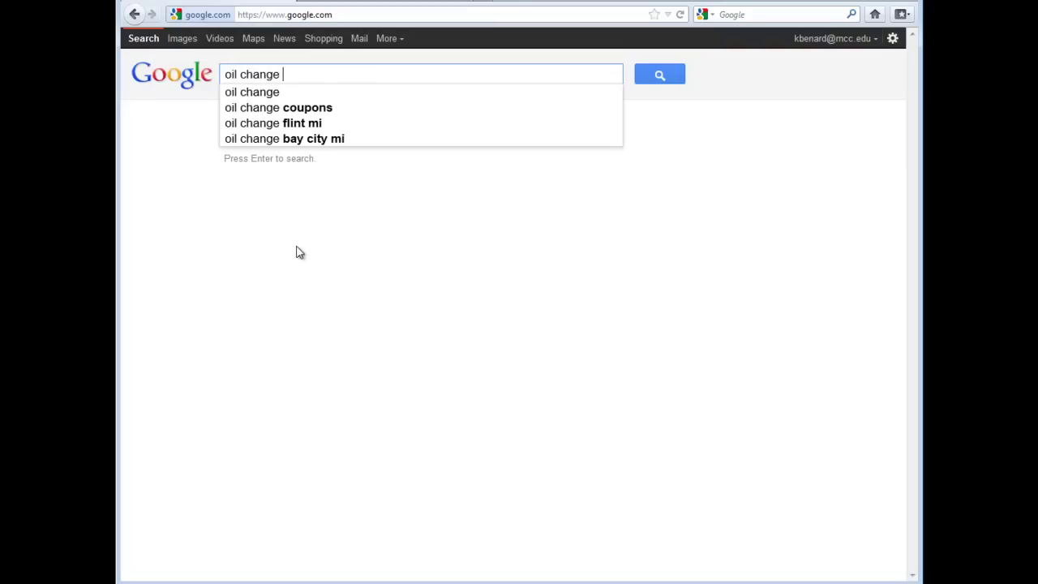
key("BackSpace")
type(", flint, ")
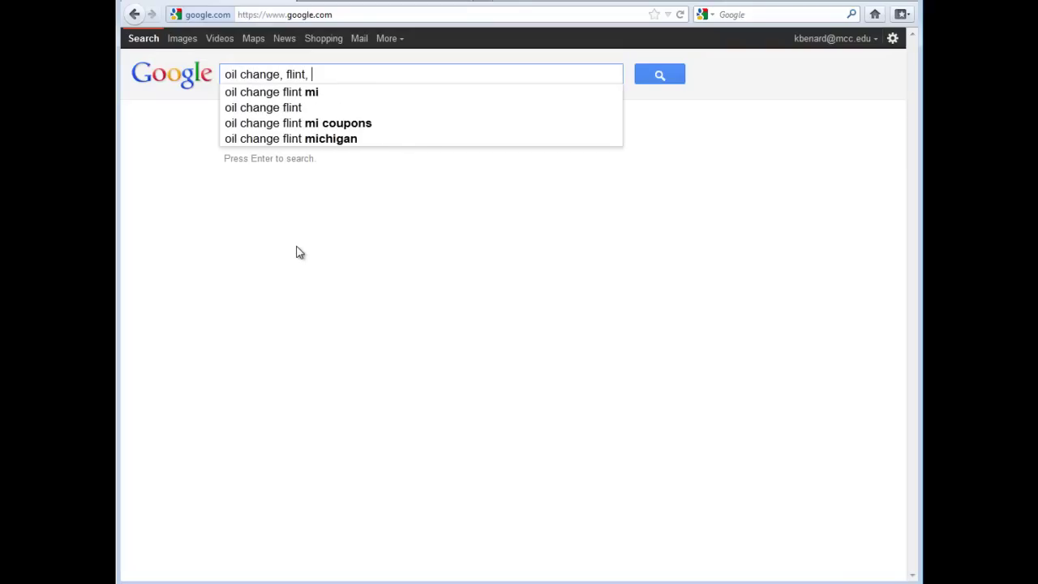
type("michigan")
key("Return")
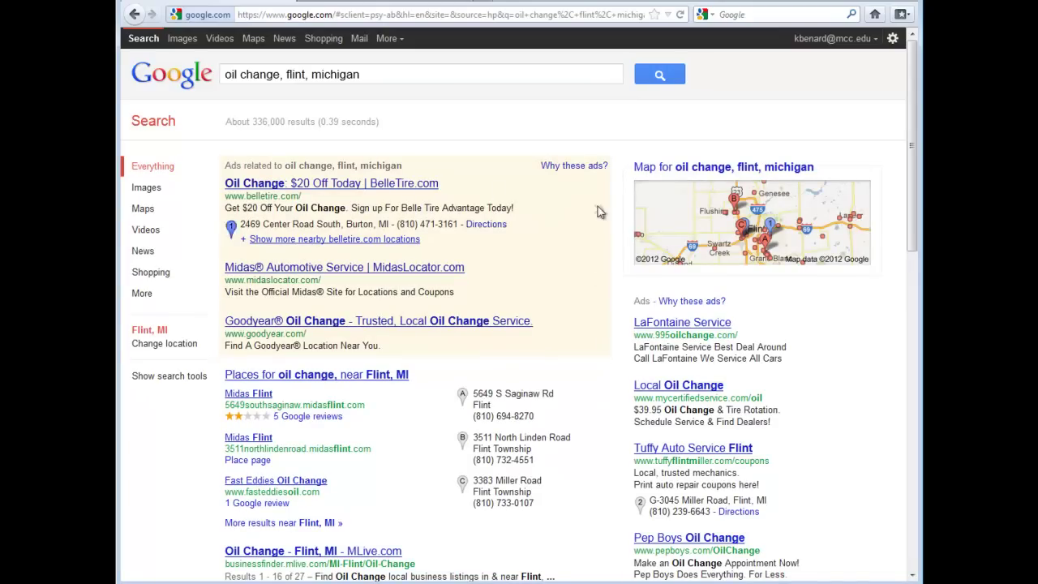
scroll(381, 418, "down", 2)
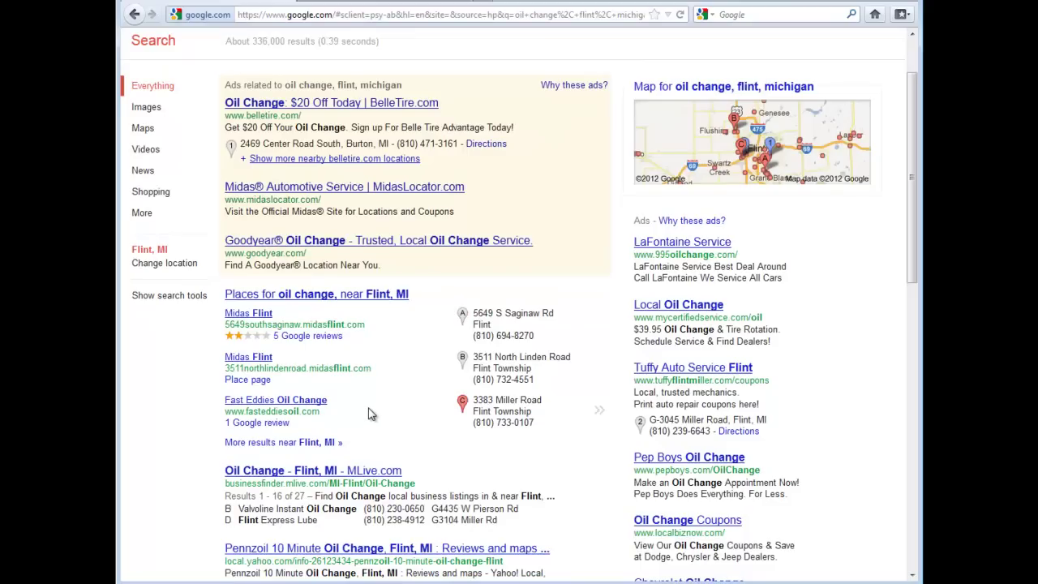
scroll(368, 414, "up", 2)
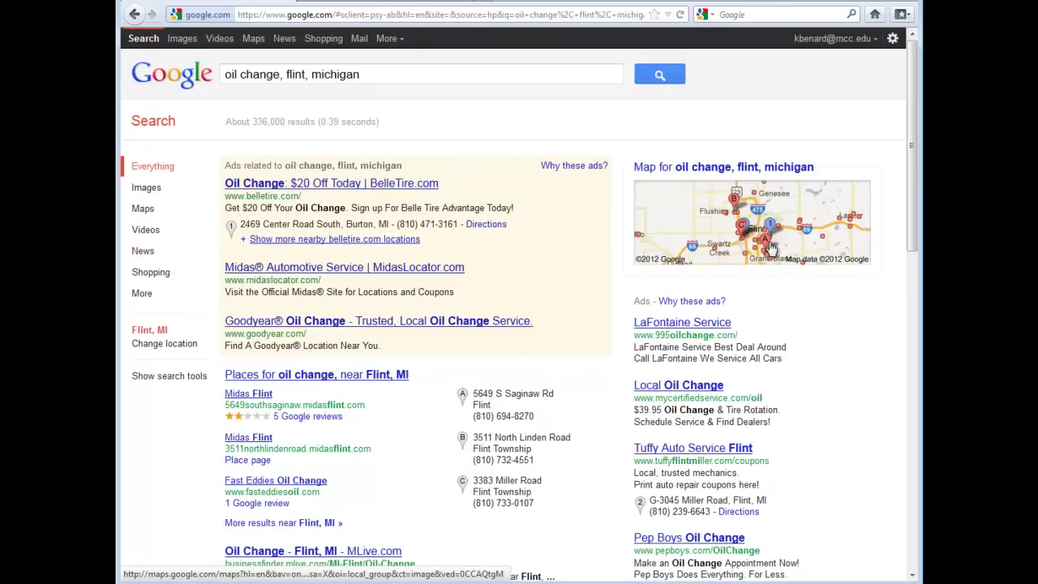
Expand the results map, zoom into central Flint, and open the Tuffy Auto Service Center Flint listing
left_click(801, 208)
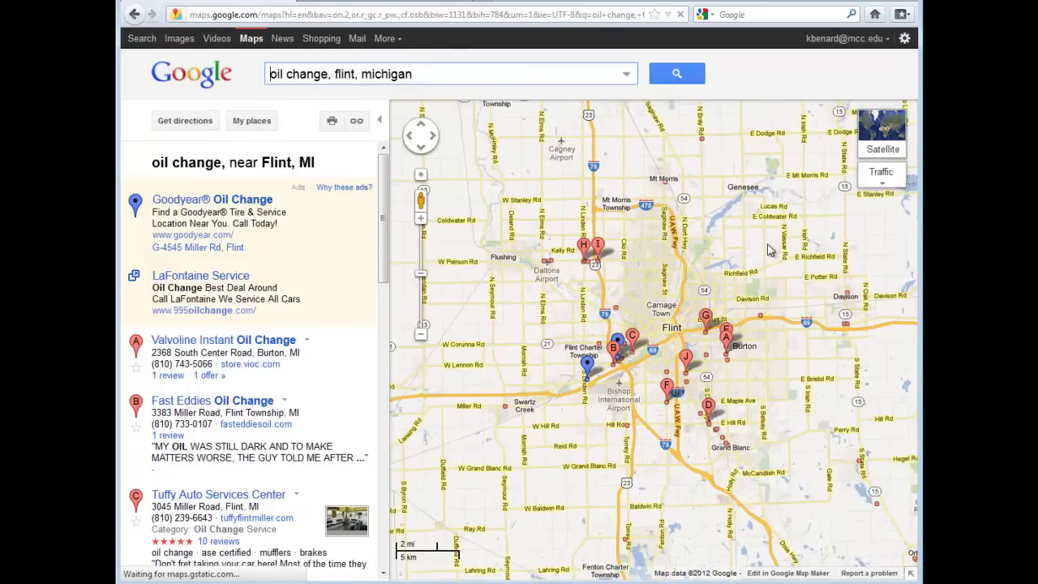
double_click(703, 298)
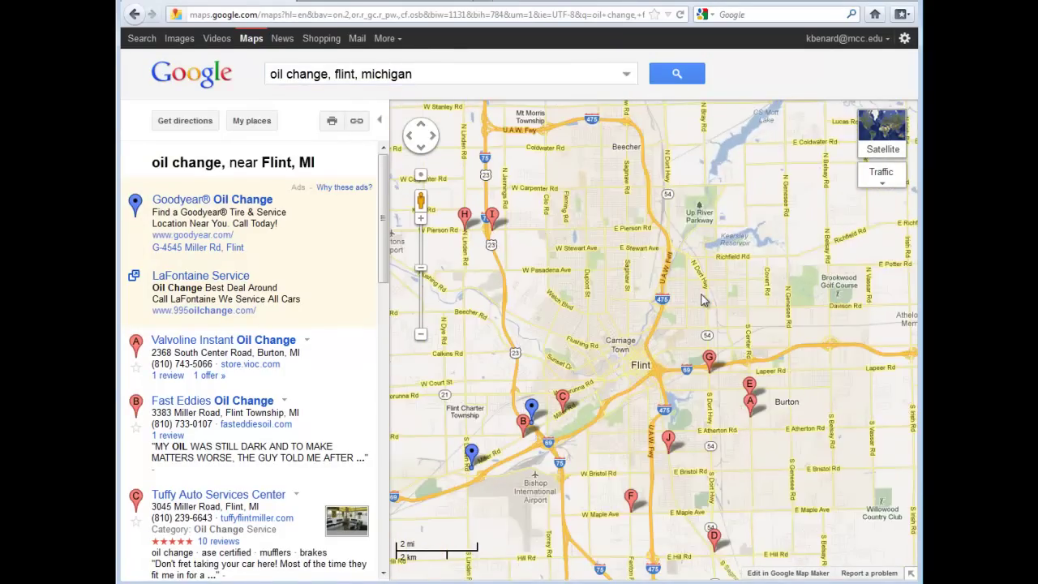
double_click(692, 329)
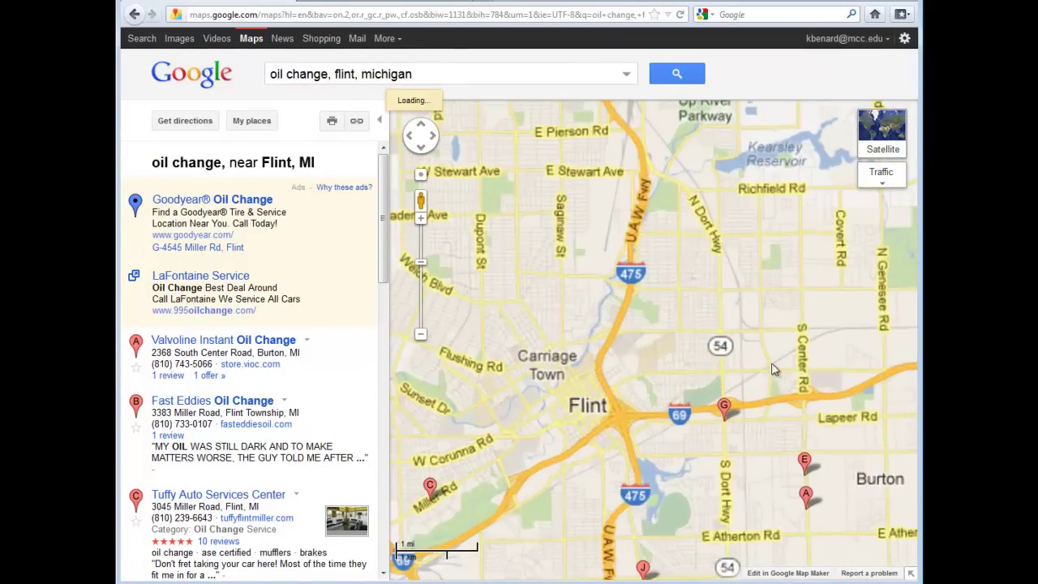
mouse_move(726, 406)
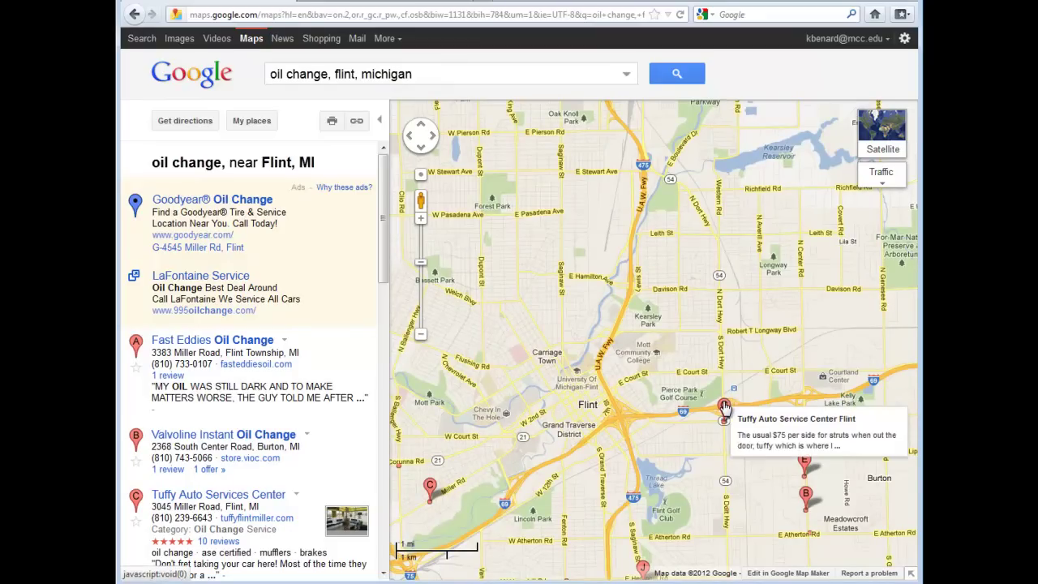
left_click(725, 406)
left_click(684, 174)
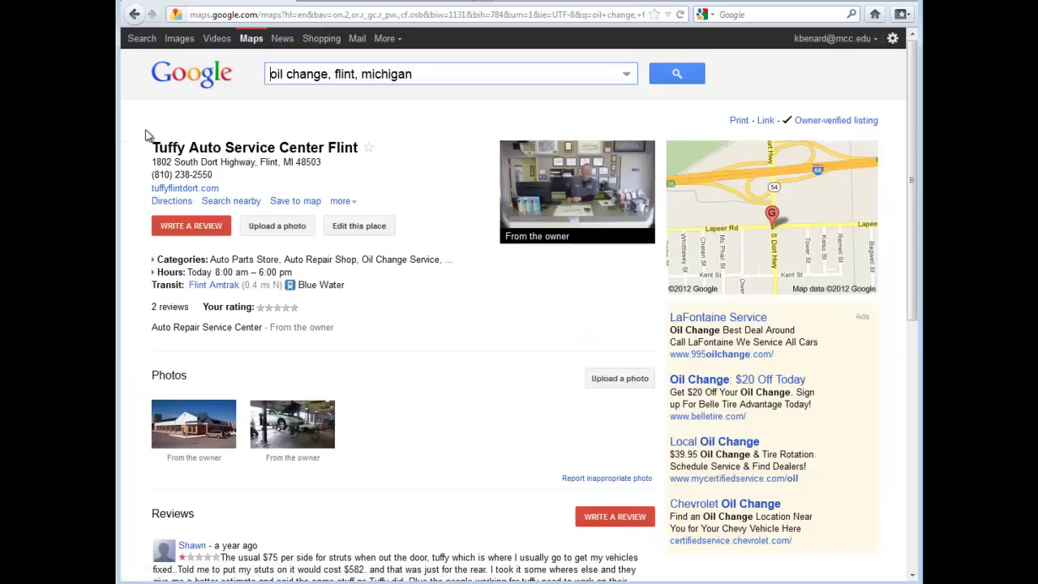
Visit tuffyflintdort.com from the listing and scroll through its About Us page
left_click(162, 190)
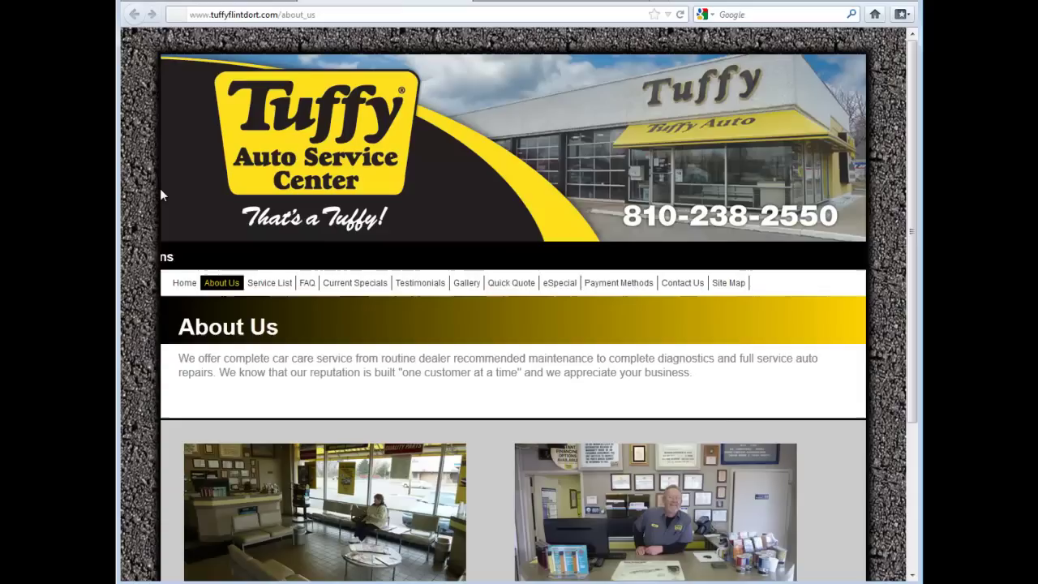
scroll(162, 194, "down", 5)
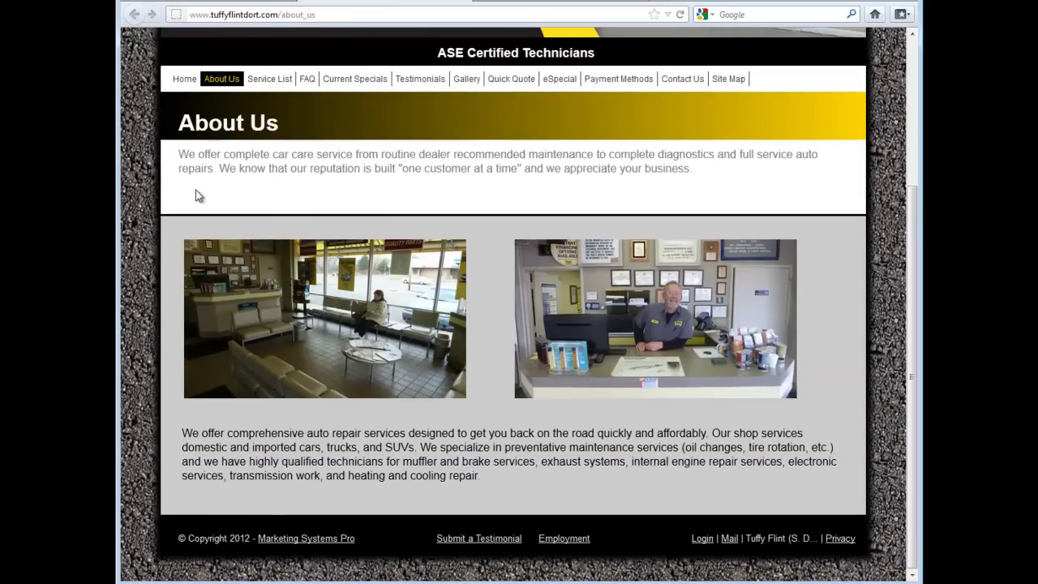
scroll(198, 194, "up", 3)
scroll(200, 193, "down", 4)
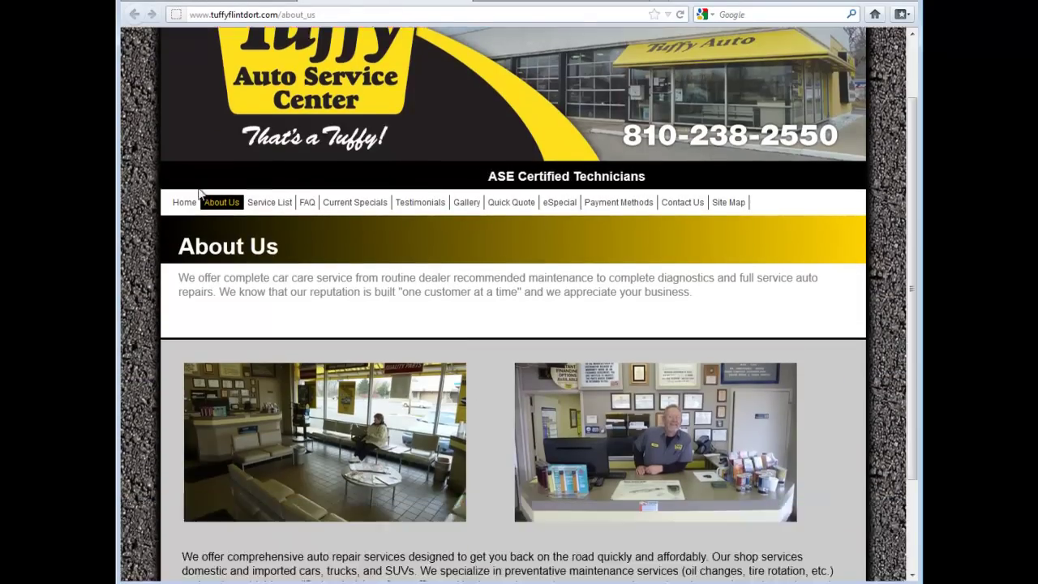
scroll(203, 193, "up", 4)
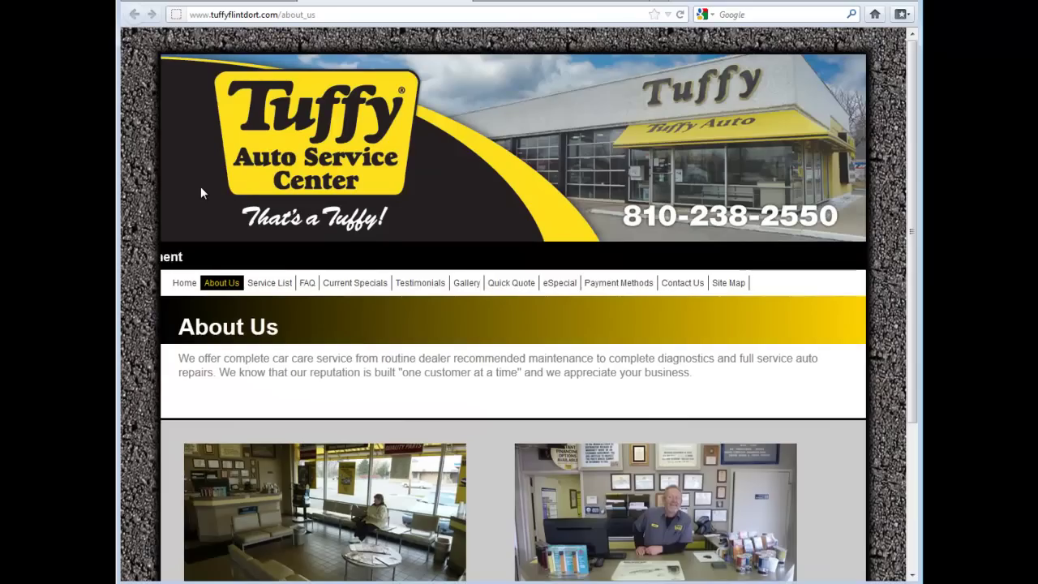